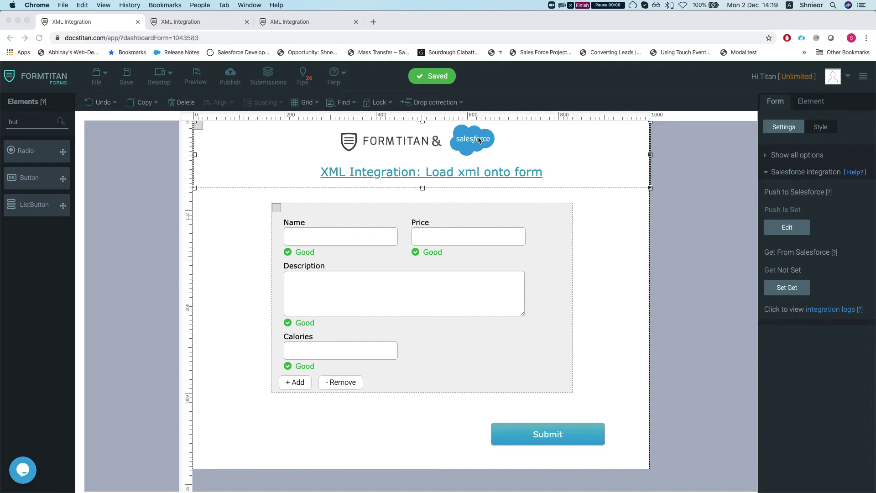
Step: Collapse the Salesforce integration section in the Form settings panel to list all sections
left_click(794, 173)
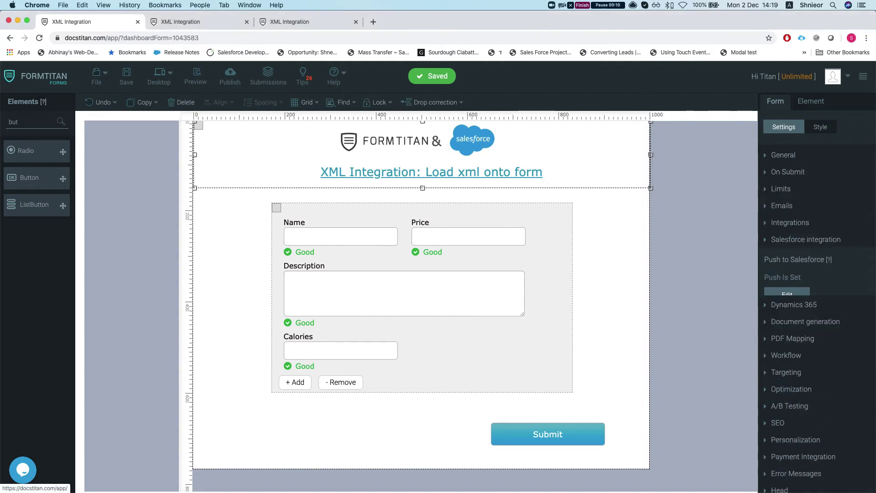
Step: Show the note.xml breakfast_menu template's food element in VS Code, then minimise the editor
key("super+Tab")
left_click_drag(821, 15, 296, 13)
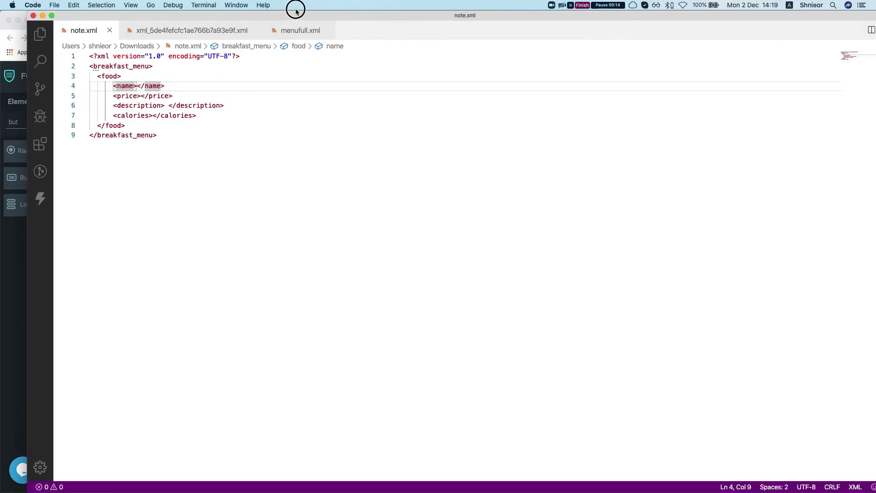
left_click(109, 75)
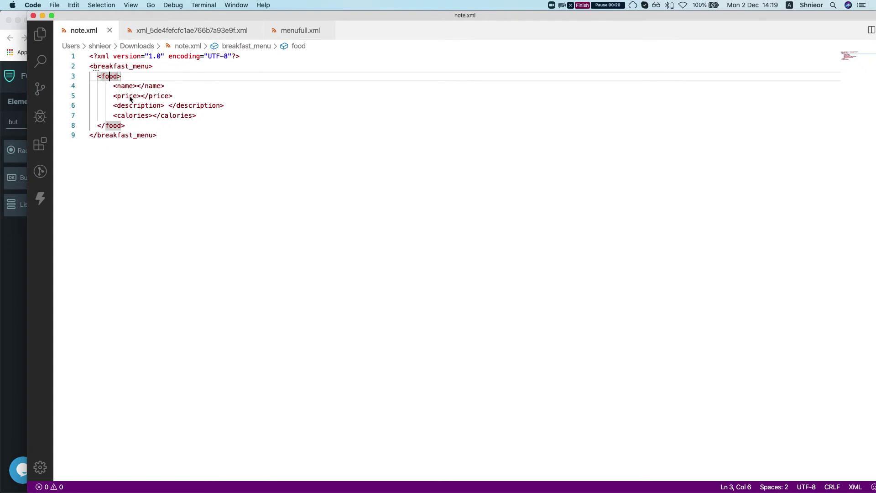
double_click(218, 16)
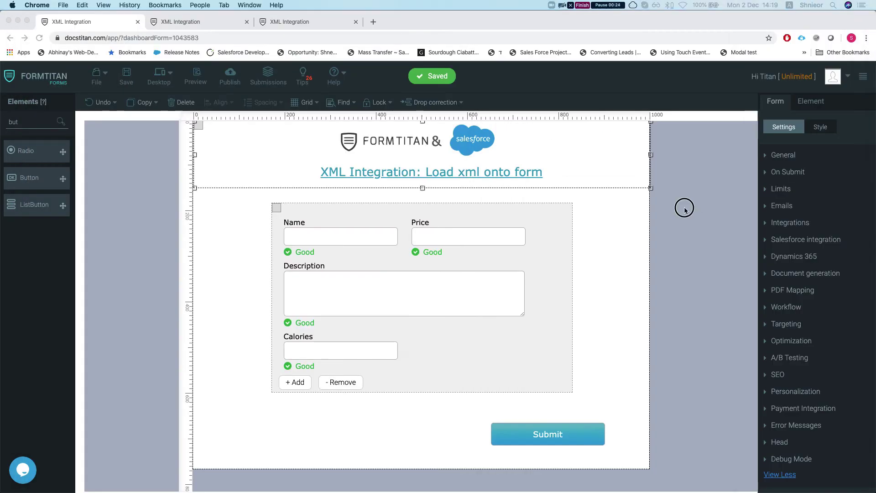
Step: Open the Push notification settings from the form's Integrations section
left_click(807, 239)
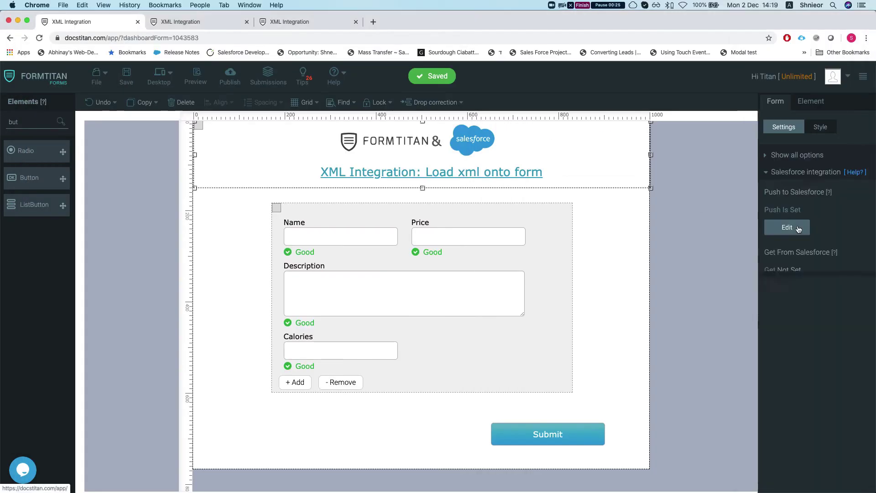
left_click(799, 174)
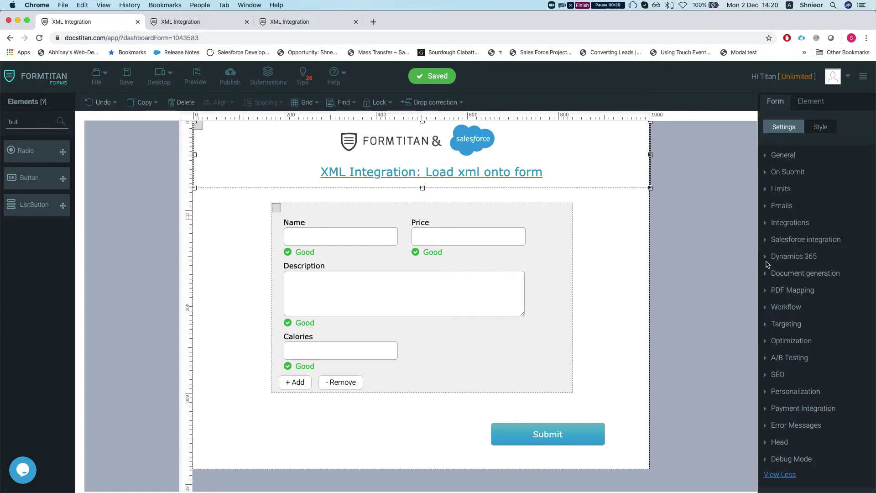
left_click(785, 223)
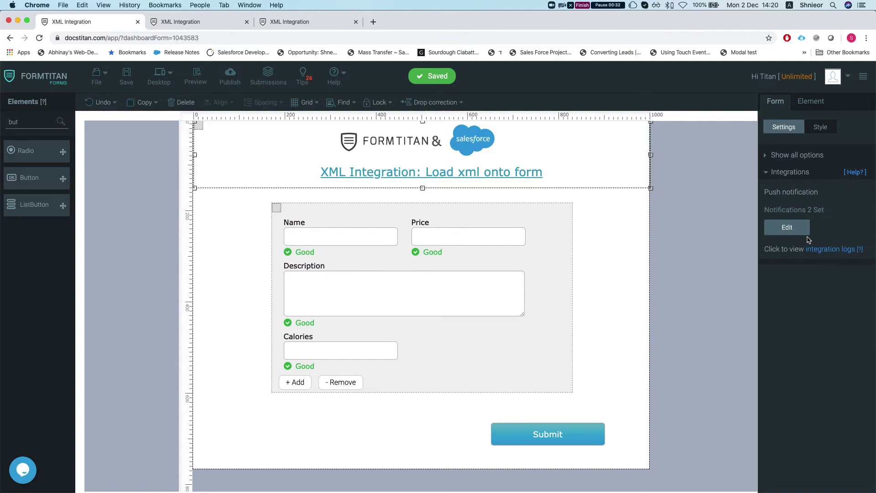
left_click(786, 228)
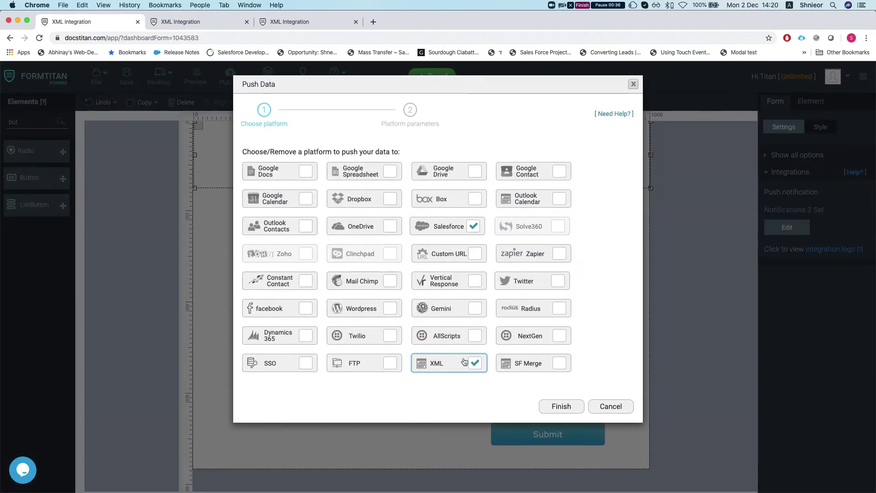
Step: Check the XML mappings of breakfast_menu > food fields, including description, then cancel without changes
left_click(449, 365)
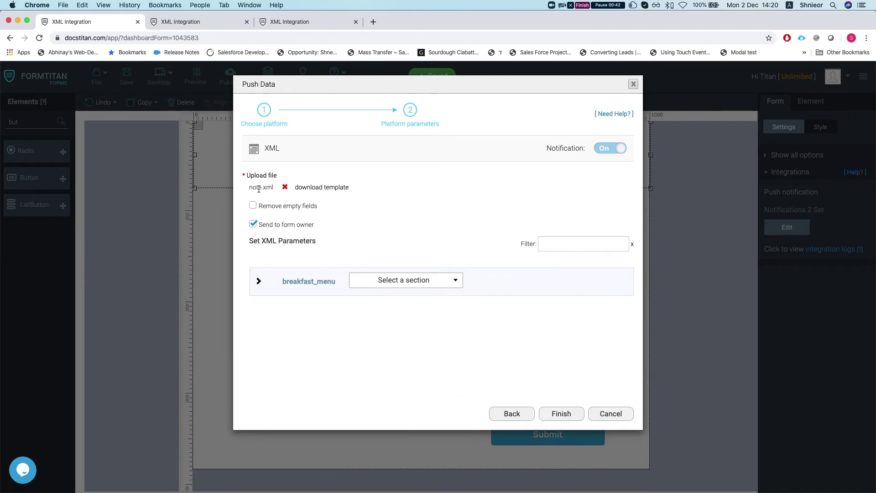
left_click(258, 280)
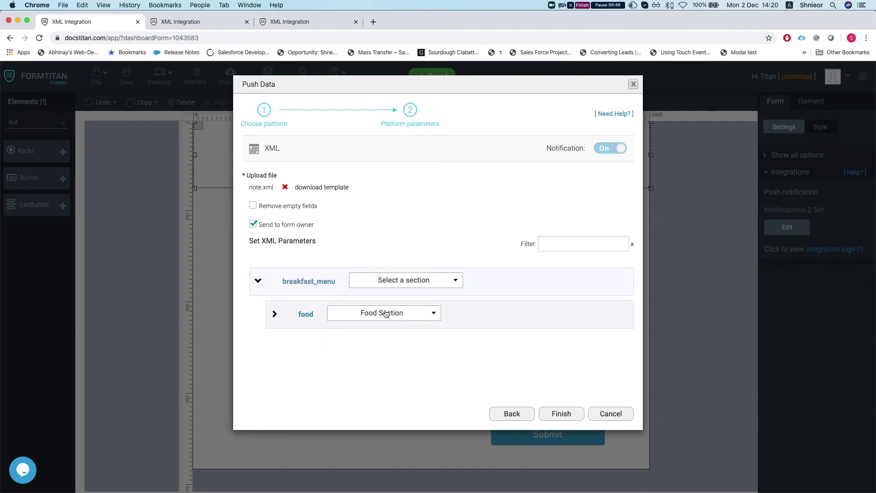
left_click(274, 314)
scroll(390, 327, "down", 1)
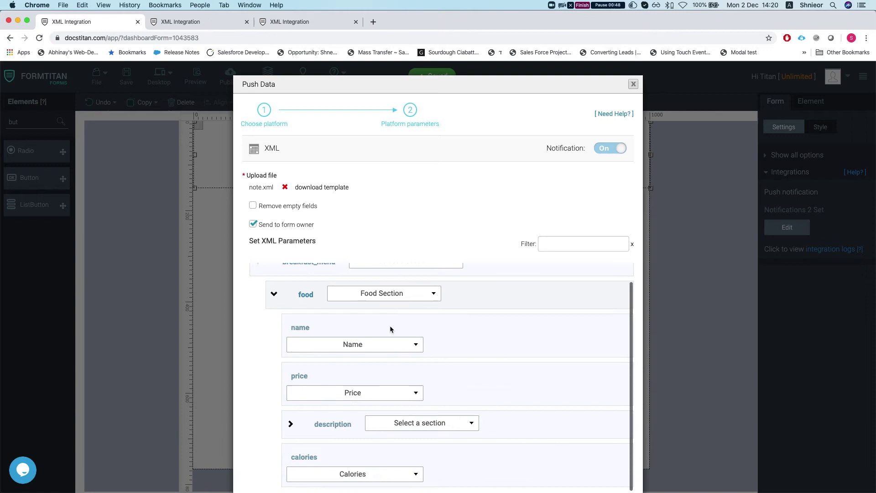
scroll(344, 335, "down", 1)
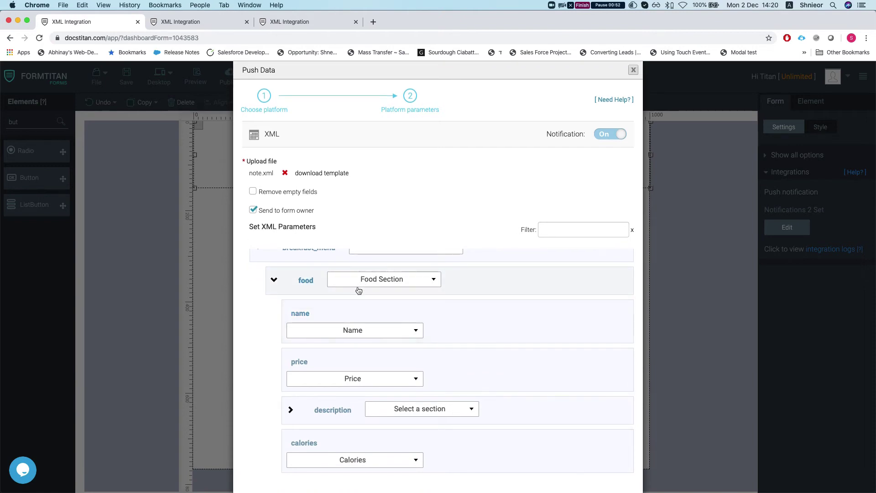
scroll(320, 310, "down", 2)
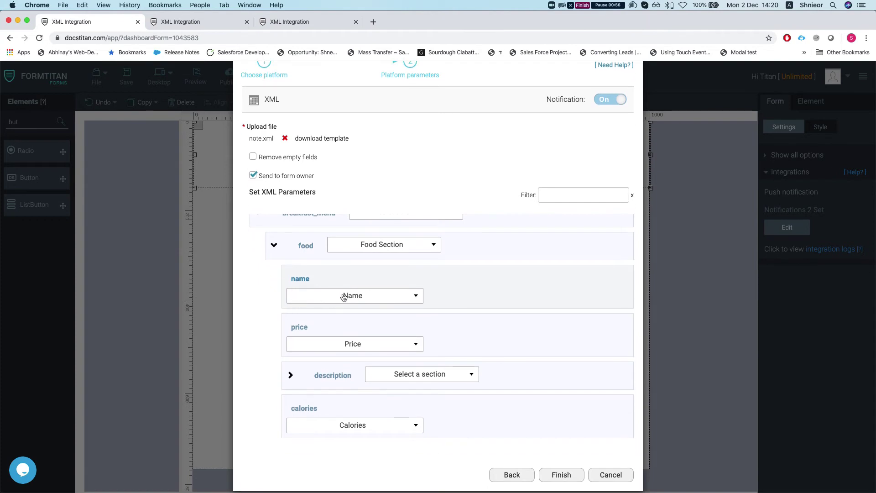
scroll(328, 313, "down", 1)
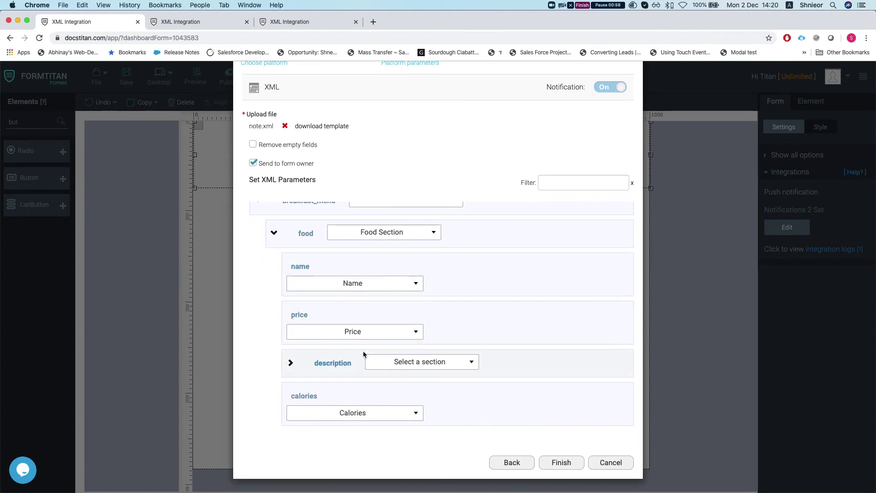
left_click(291, 365)
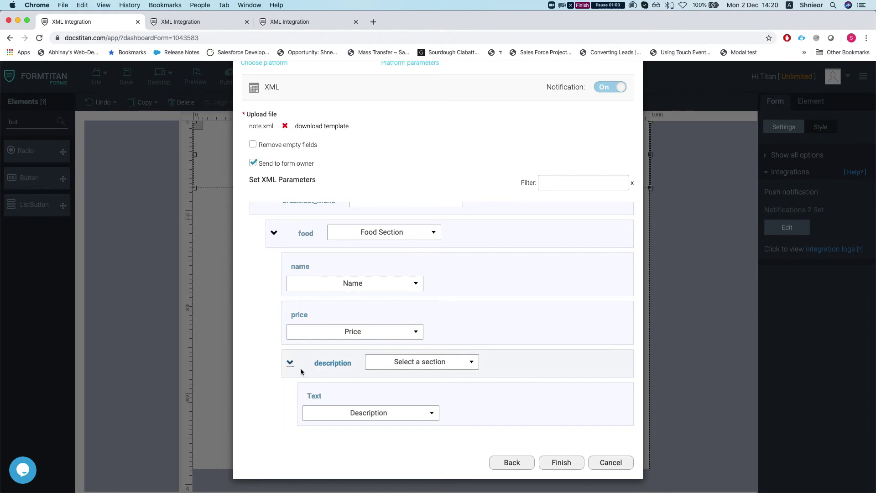
scroll(363, 401, "down", 4)
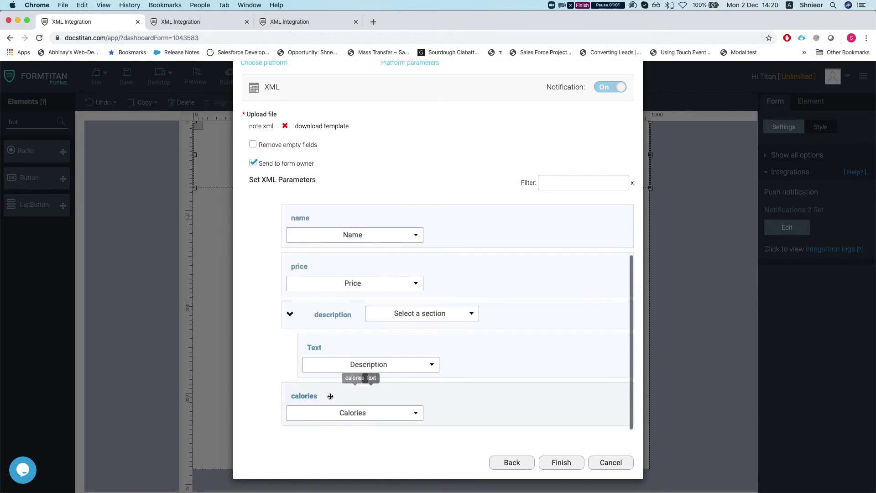
left_click(607, 462)
left_click(610, 297)
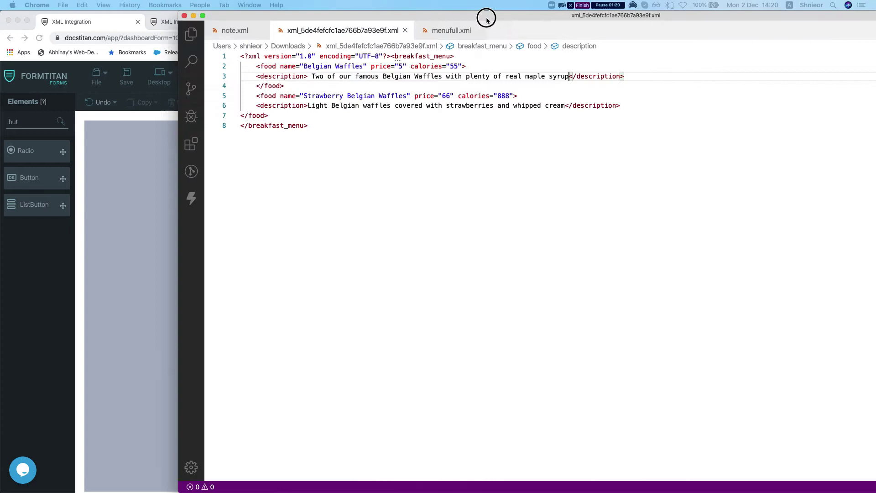
left_click_drag(256, 130, 174, 53)
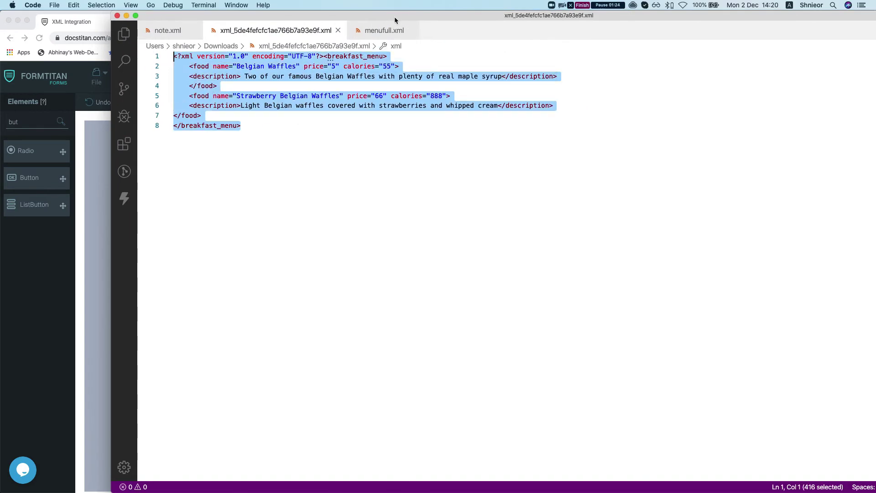
key("super+Tab")
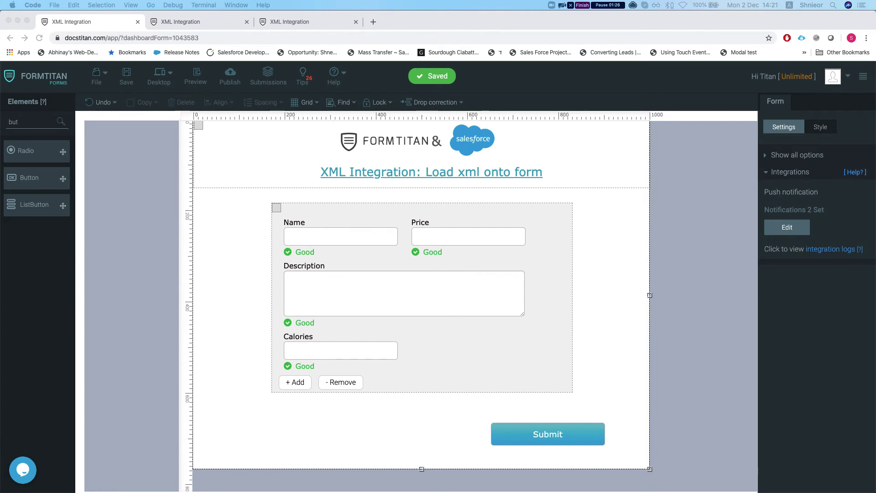
Step: Search elements for 'file' and place a FileUpload field at the form's bottom-left
left_click(33, 123)
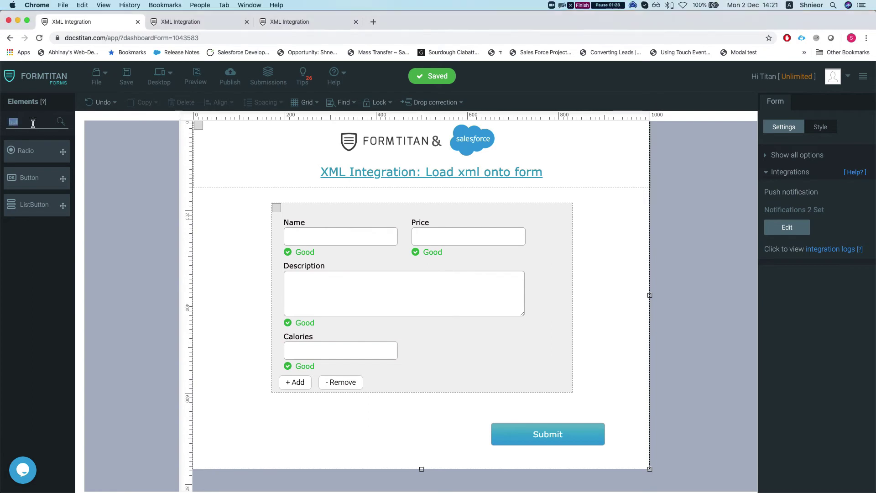
type("file")
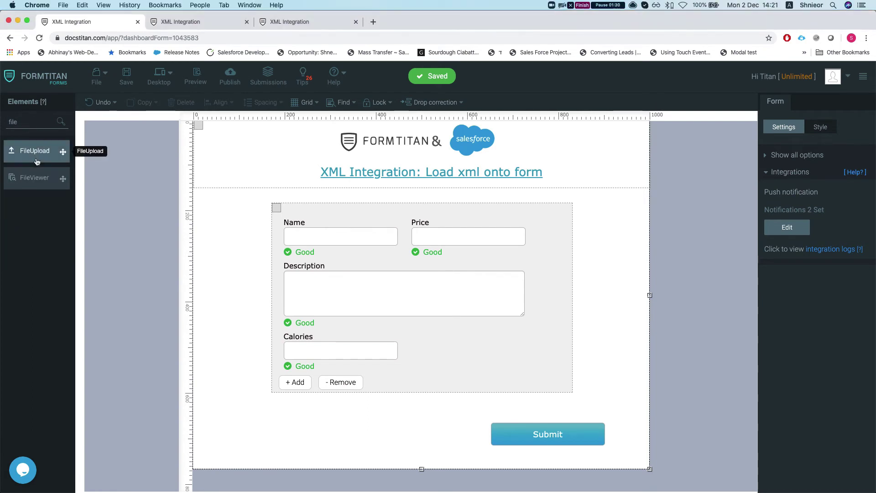
left_click_drag(63, 152, 253, 435)
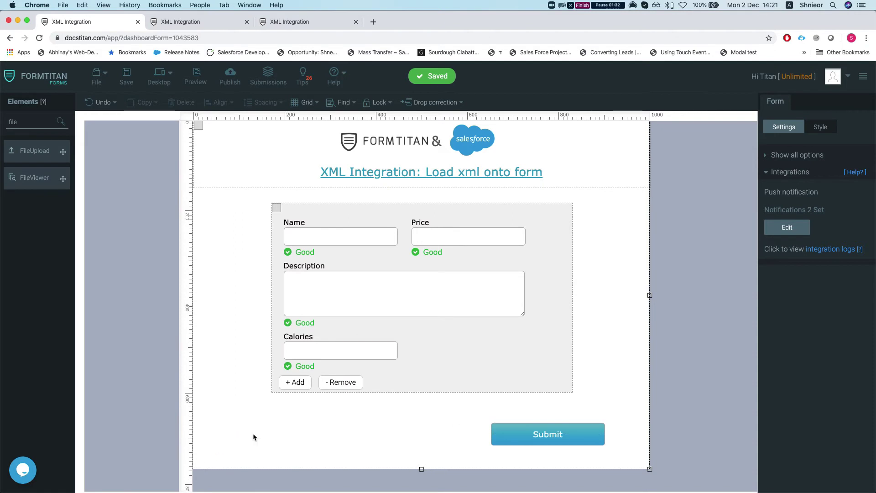
Step: Change the file upload field's label to 'Upload XML'
left_click_drag(785, 187, 747, 185)
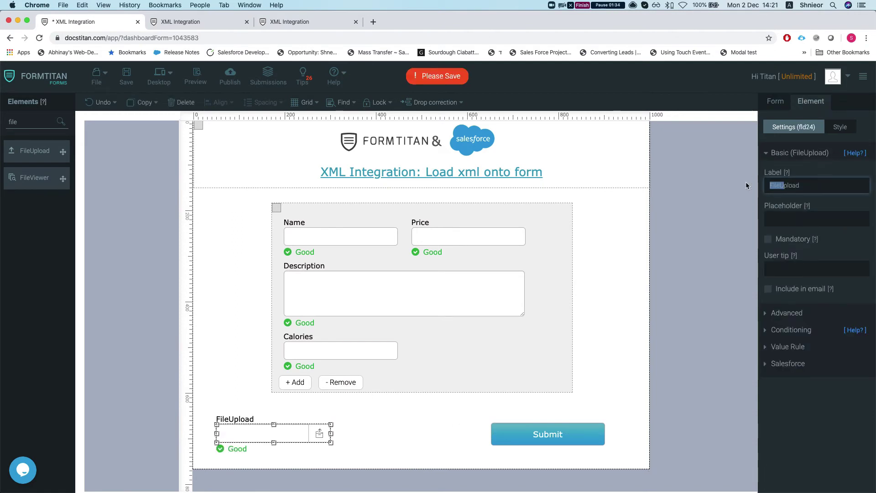
key("BackSpace")
left_click(773, 186)
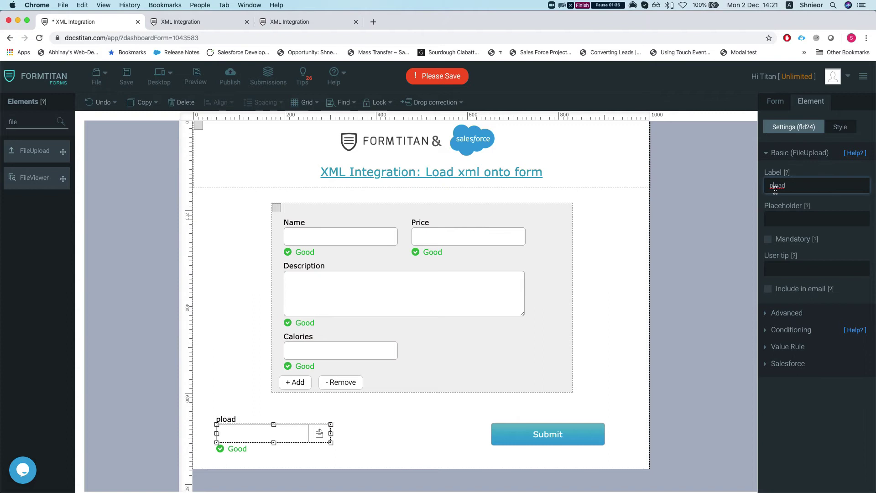
type("IU1")
key("BackSpace")
key("BackSpace")
key("BackSpace")
key("BackSpace")
key("super+a")
key("BackSpace")
type("Up")
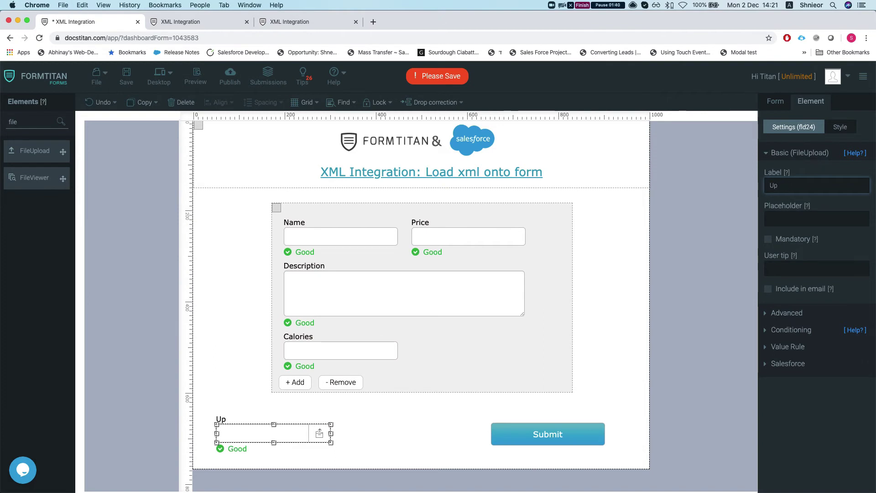
type("load XML")
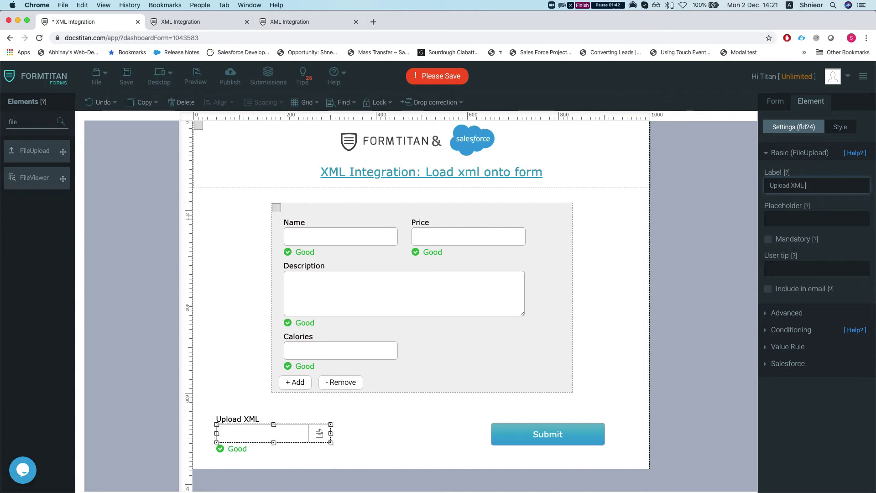
Step: Add a button to the form, dismiss the Salesforce action prompt, and label it 'Parse XML'
double_click(31, 117)
type("butt")
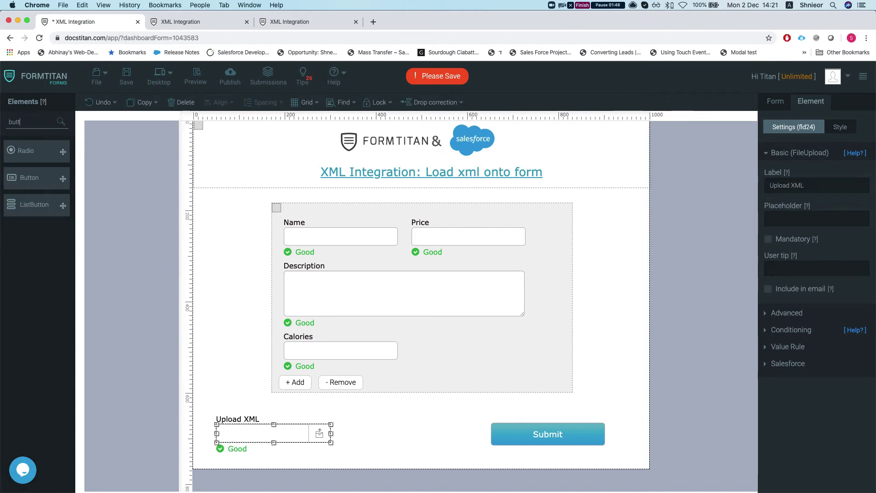
left_click_drag(31, 181, 381, 439)
left_click(624, 310)
double_click(821, 185)
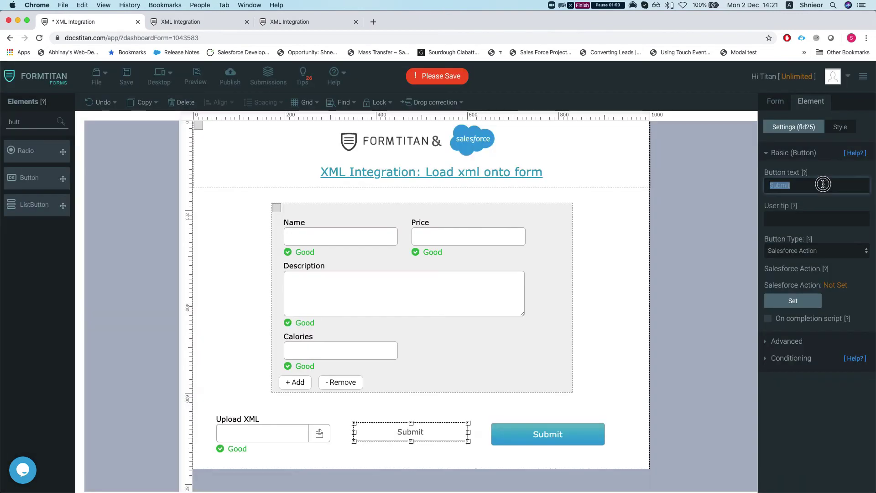
type("Parse XML")
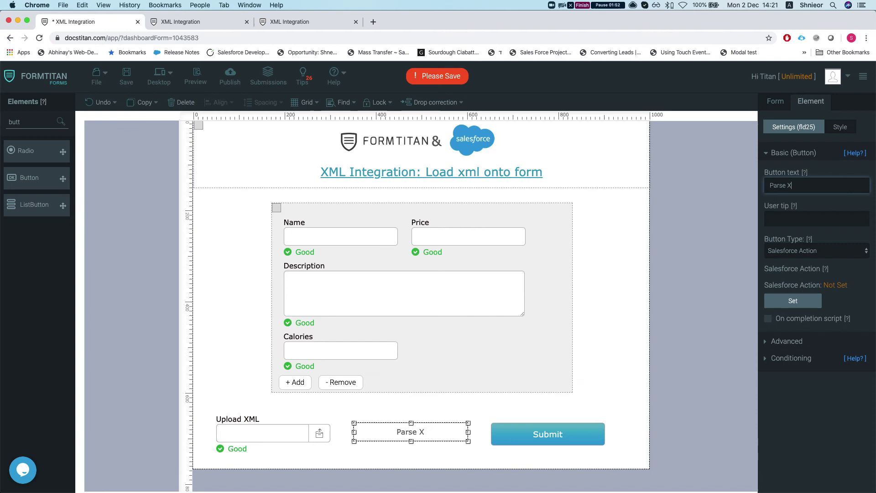
Step: Set the button type to XML Parser linked to the Upload XML field, and save the form
left_click(829, 254)
left_click(801, 344)
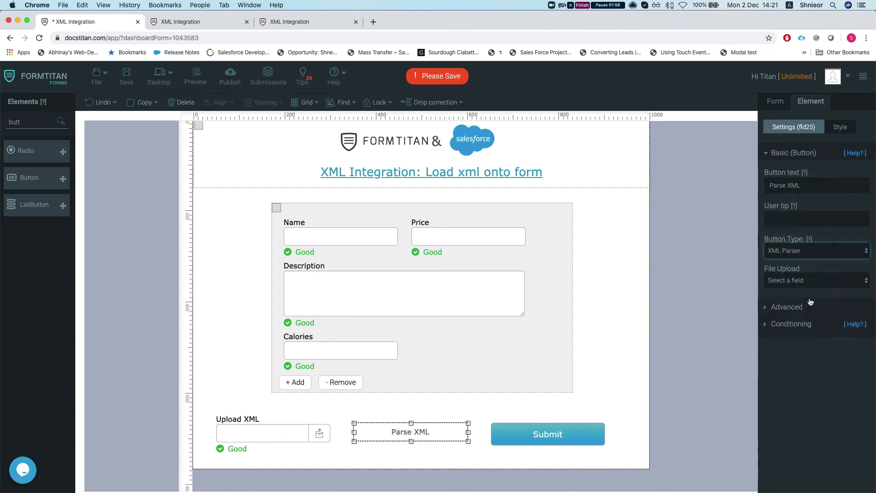
left_click(807, 284)
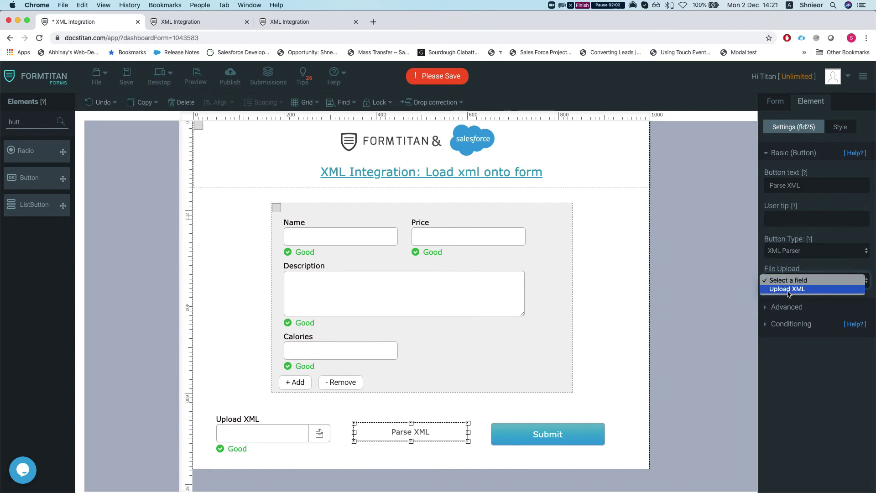
left_click(790, 290)
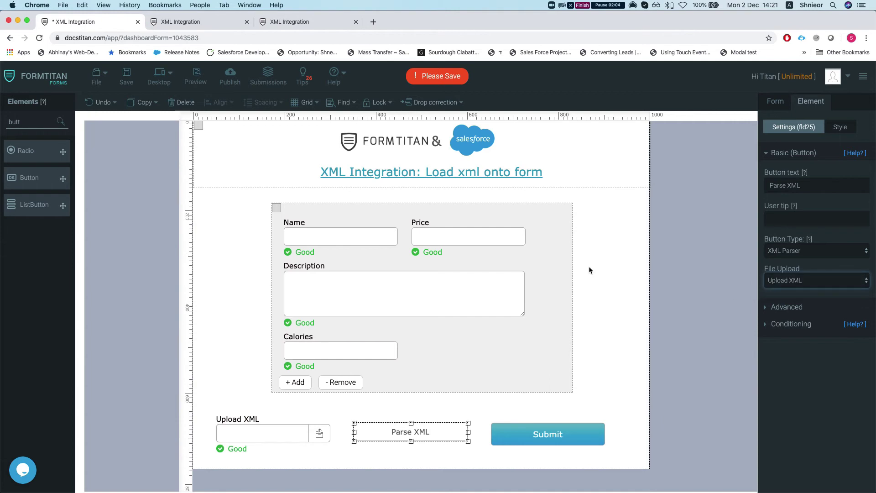
left_click(127, 77)
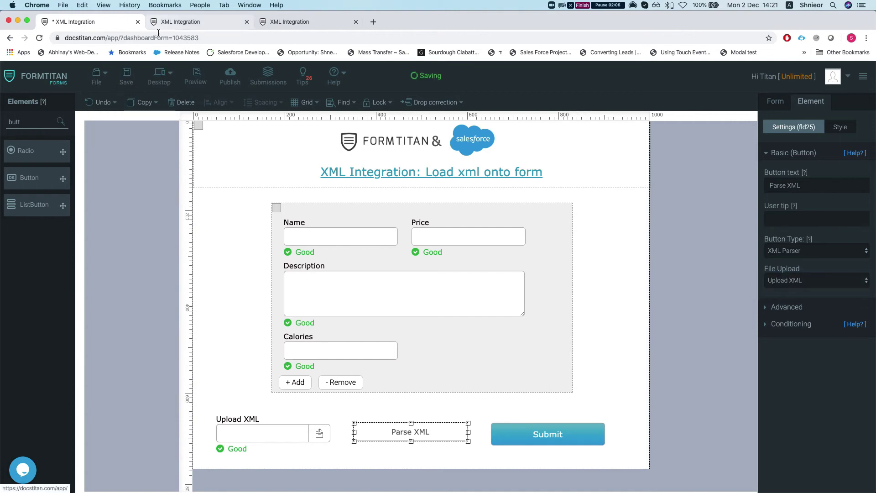
Step: Reload the live form and upload the most recent XML file from Downloads
left_click(192, 21)
key("super+r")
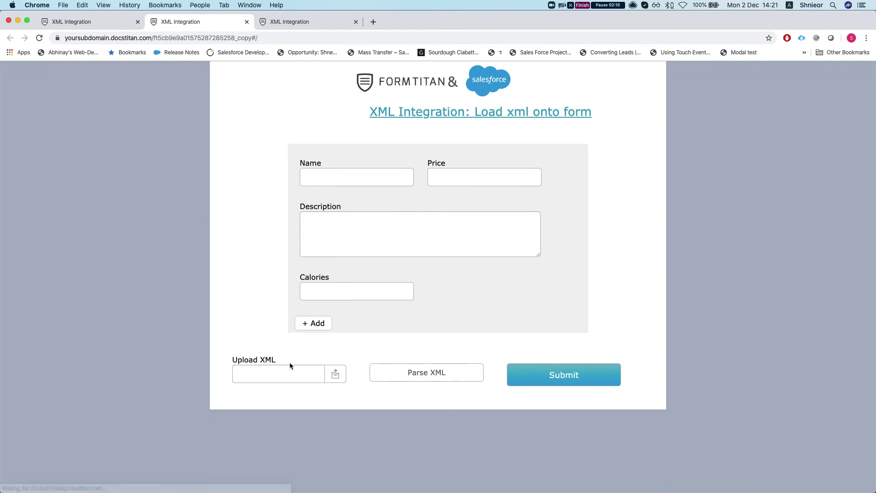
left_click(336, 373)
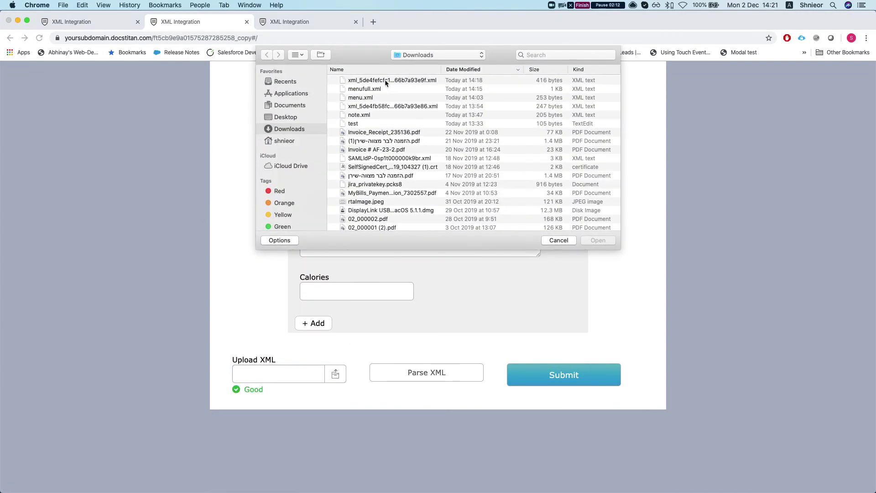
left_click(384, 81)
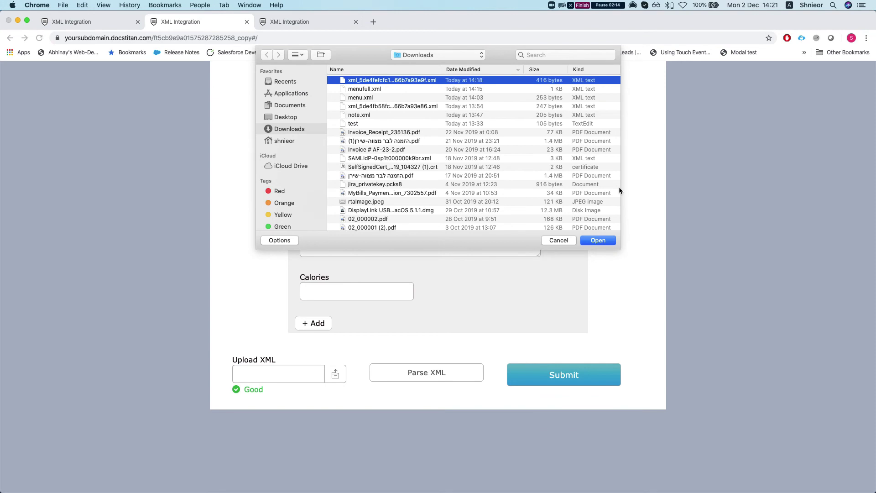
left_click(606, 241)
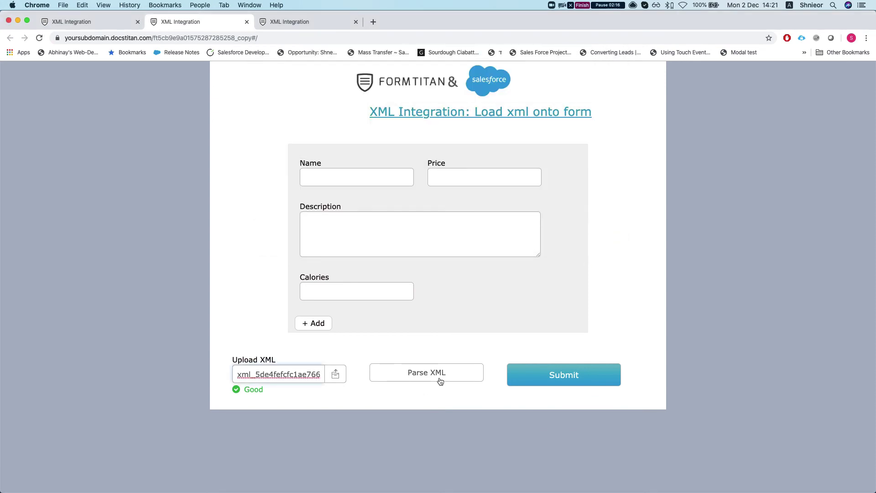
Step: Parse the uploaded XML, review the filled Belgian Waffles entries, then return to the builder
left_click(413, 371)
scroll(397, 227, "down", 3)
scroll(397, 227, "down", 3)
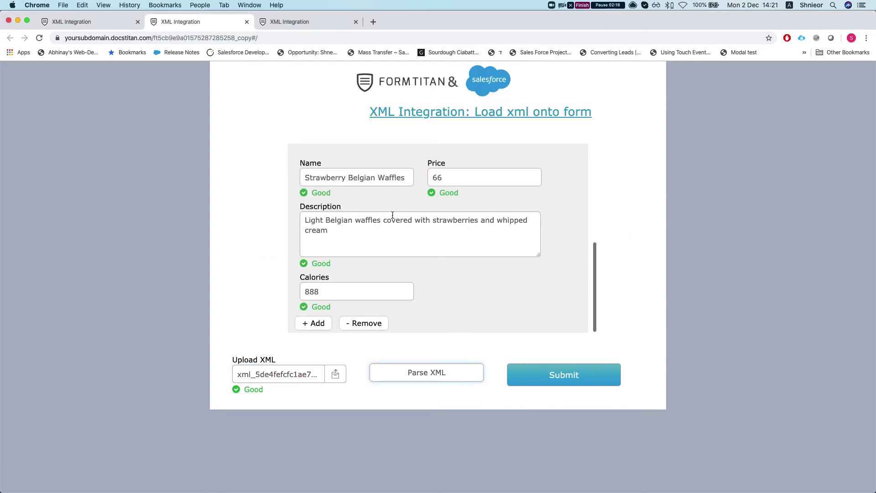
scroll(388, 191, "up", 6)
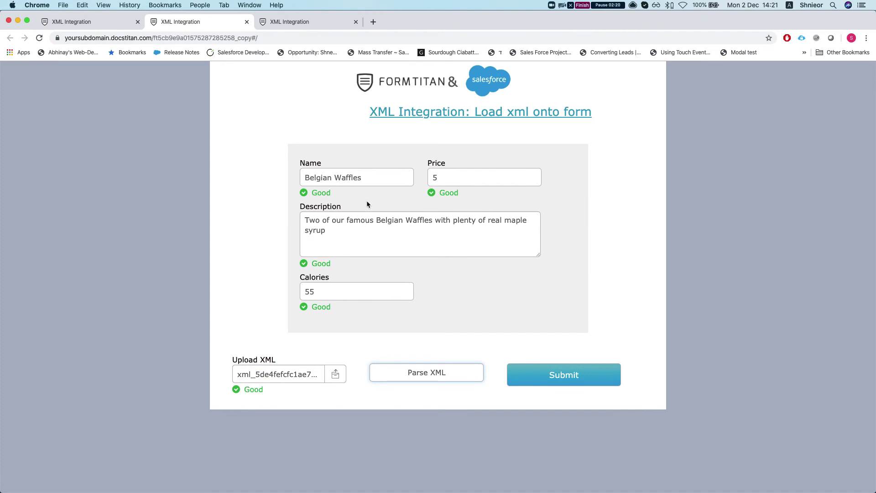
scroll(343, 212, "down", 3)
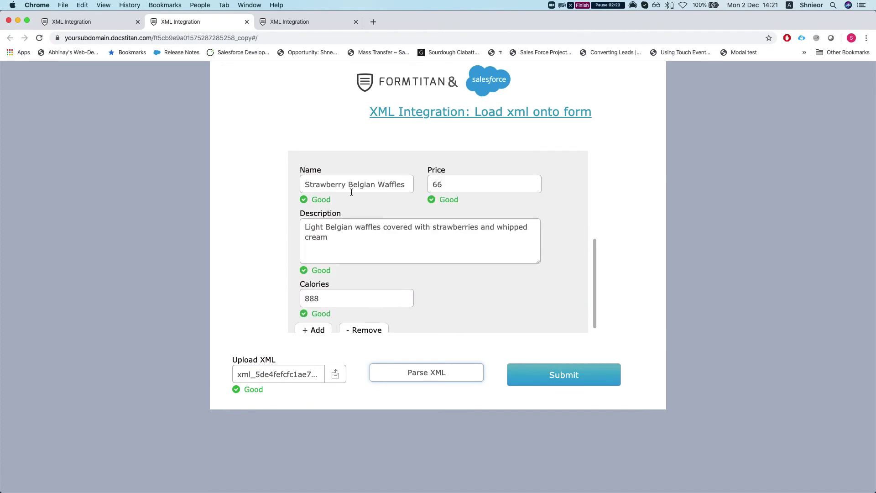
scroll(434, 251, "down", 1)
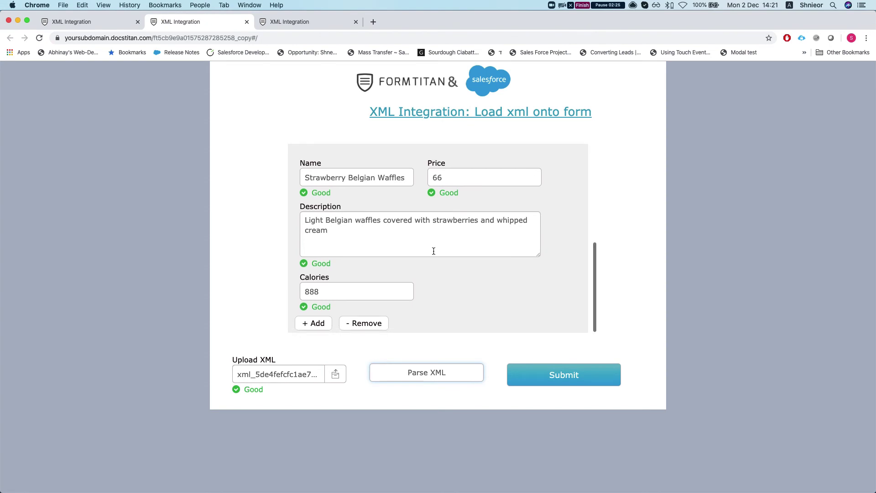
scroll(431, 242, "up", 4)
scroll(401, 252, "down", 2)
scroll(410, 237, "up", 2)
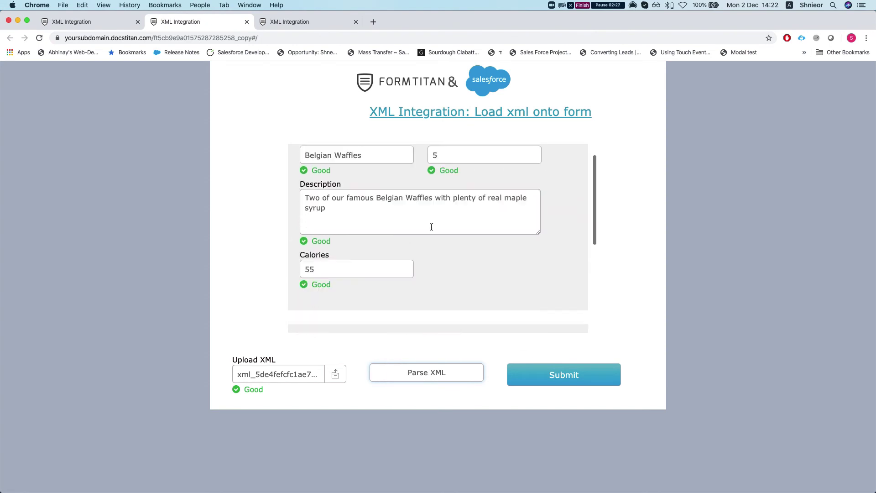
scroll(431, 227, "up", 1)
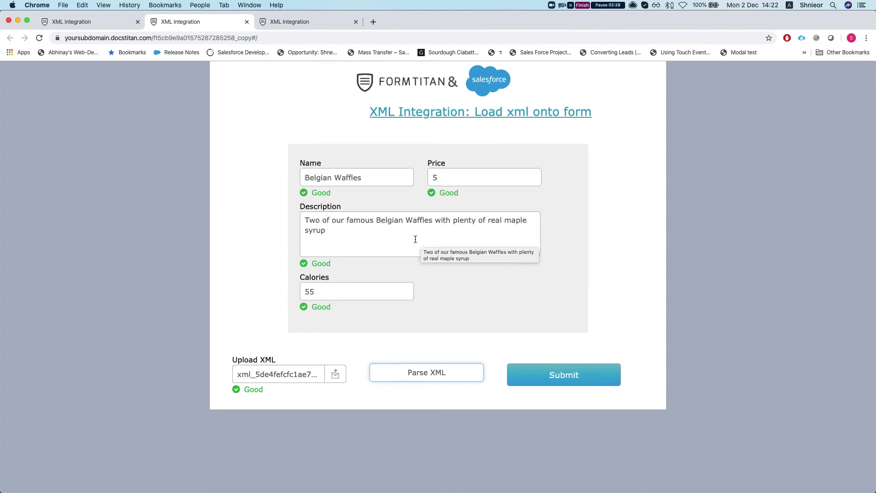
left_click(68, 21)
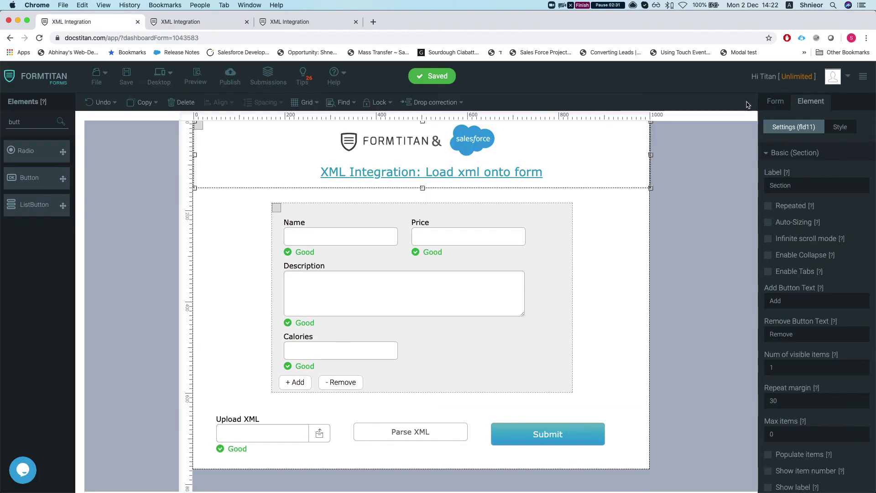
Step: Open the Push to Salesforce setup from the form's Salesforce integration settings
left_click(776, 102)
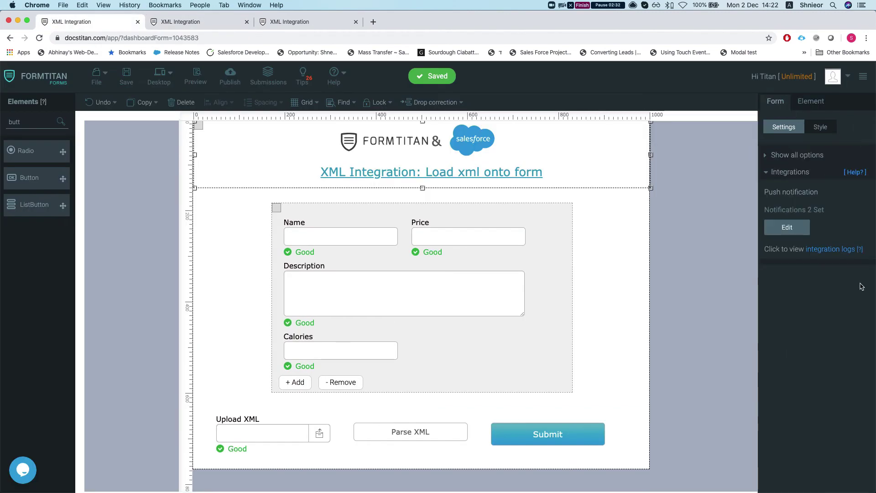
left_click(792, 172)
left_click(810, 246)
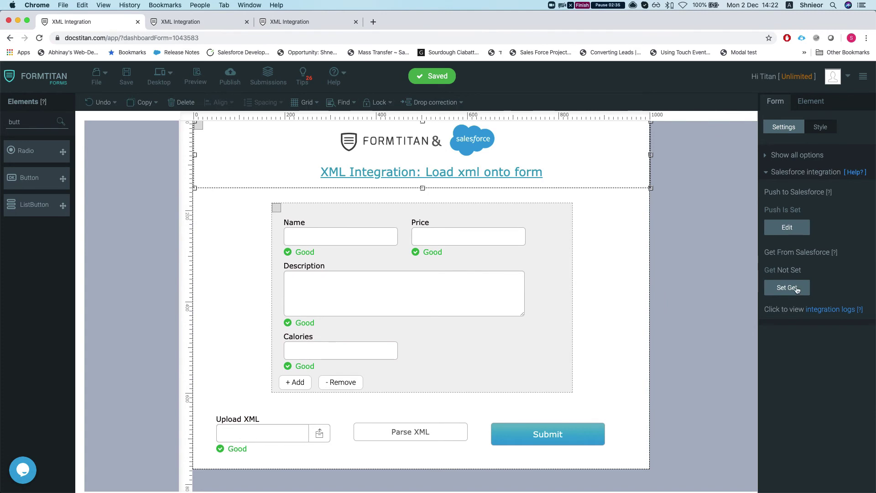
left_click(795, 289)
left_click(610, 293)
left_click(787, 227)
Step: Add Account as a Salesforce push object and expand its field mapping section
left_click(288, 325)
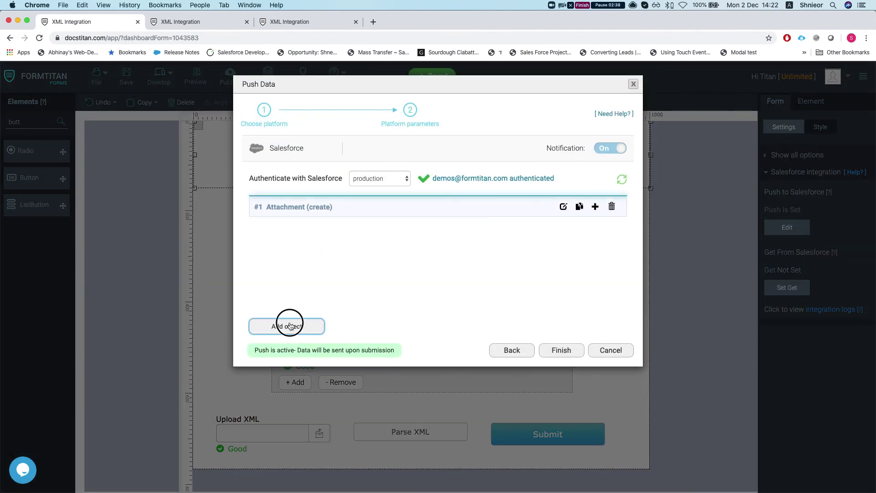
left_click(297, 139)
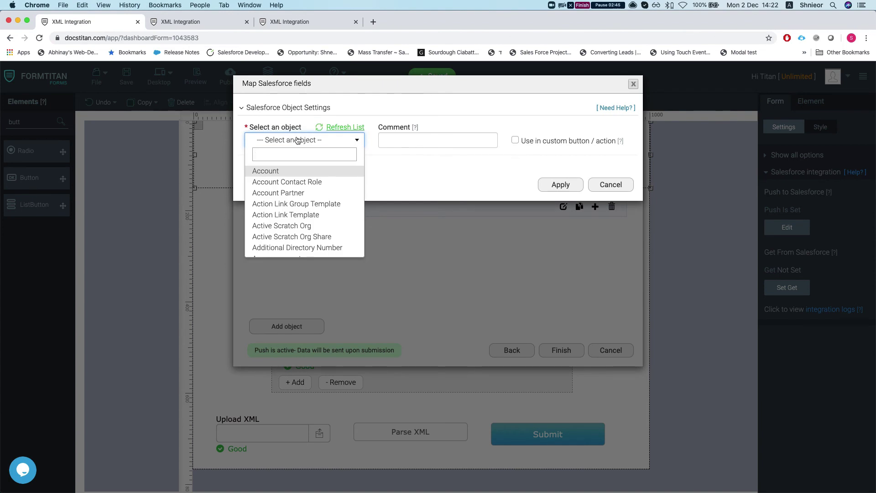
left_click(274, 171)
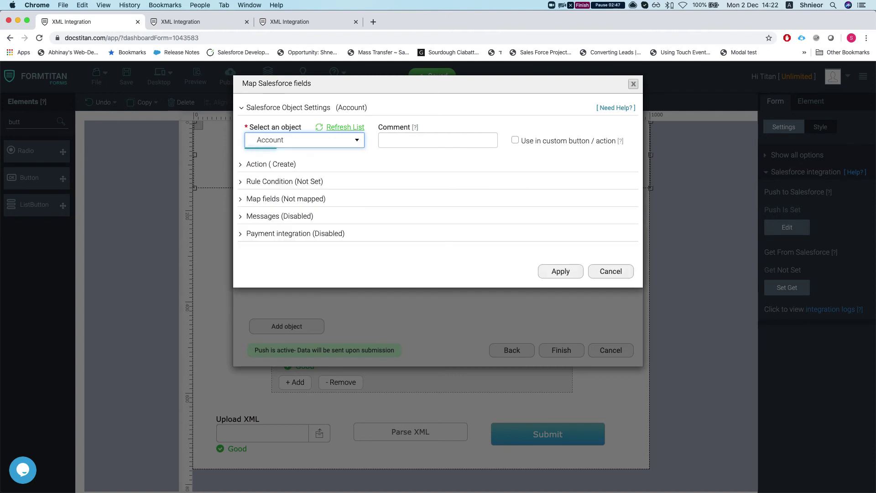
left_click(274, 198)
Step: Map the form's Name to Account Name and Description to Account Description
left_click(297, 248)
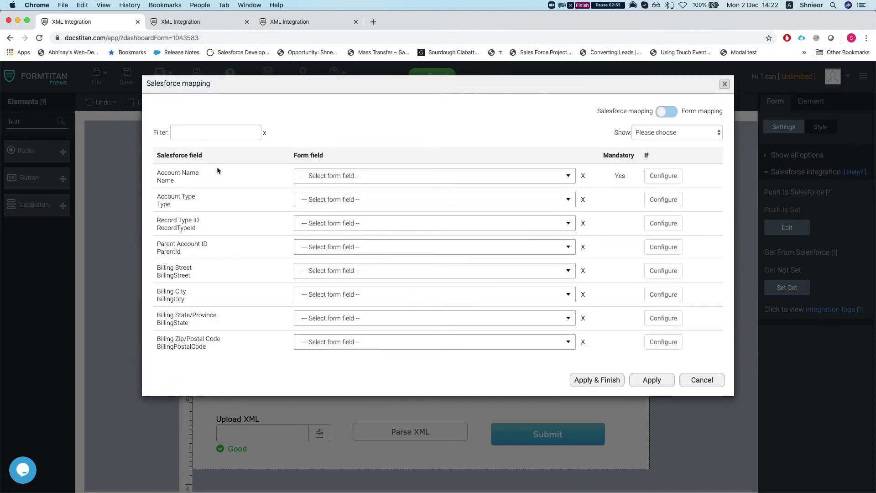
left_click(345, 184)
type("name")
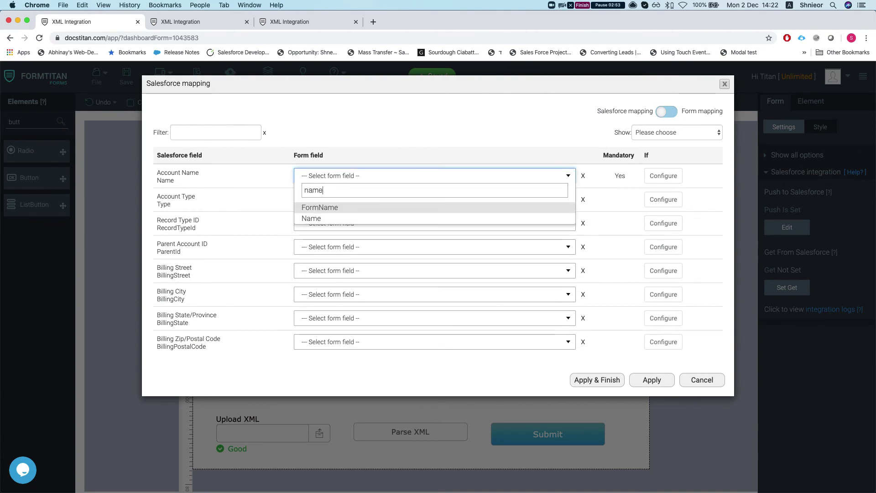
key("Down")
key("Return")
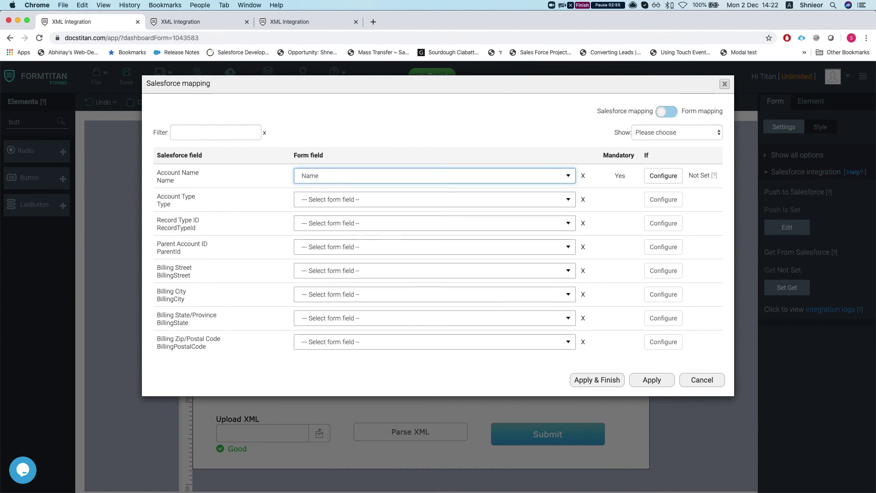
left_click(210, 135)
type("desc")
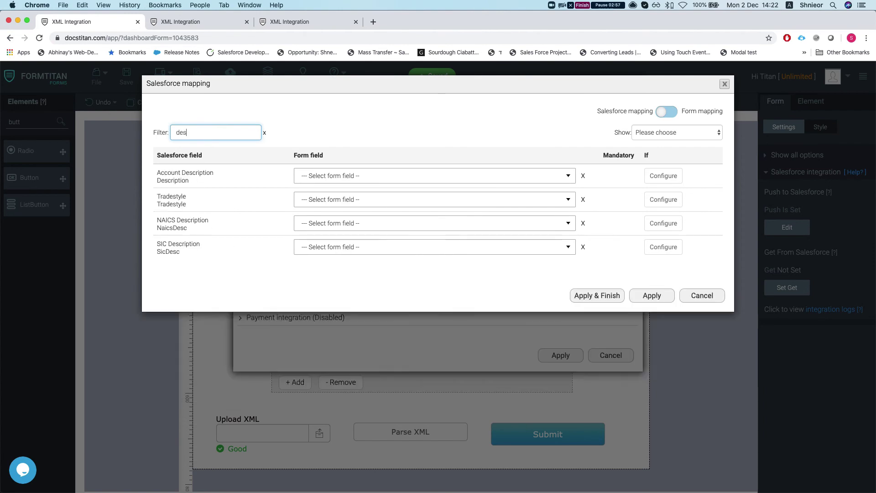
left_click(322, 180)
type("desc")
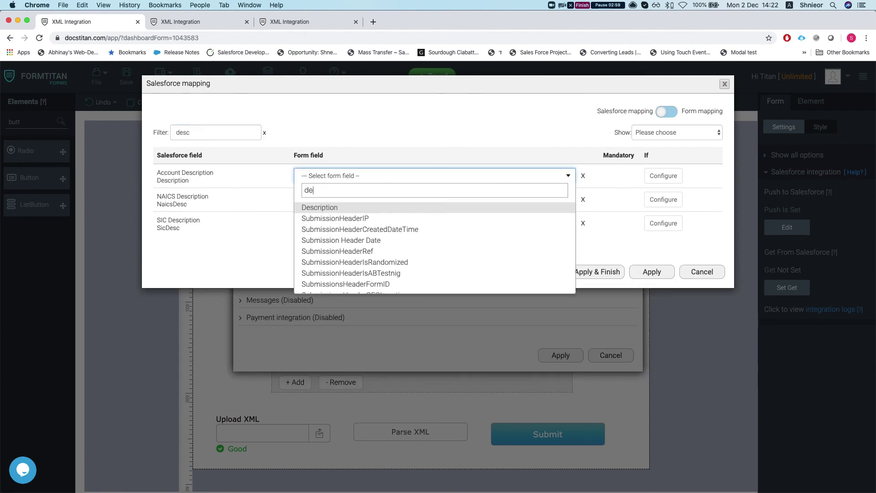
left_click(321, 207)
Step: Map Price to Employees and Calories to Number of Locations, then apply the mappings
left_click(225, 131)
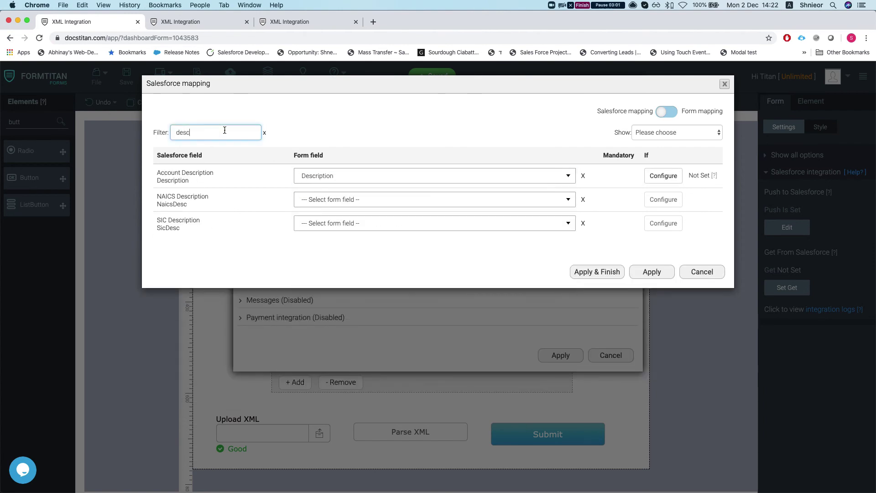
key("super+a")
type("numbv")
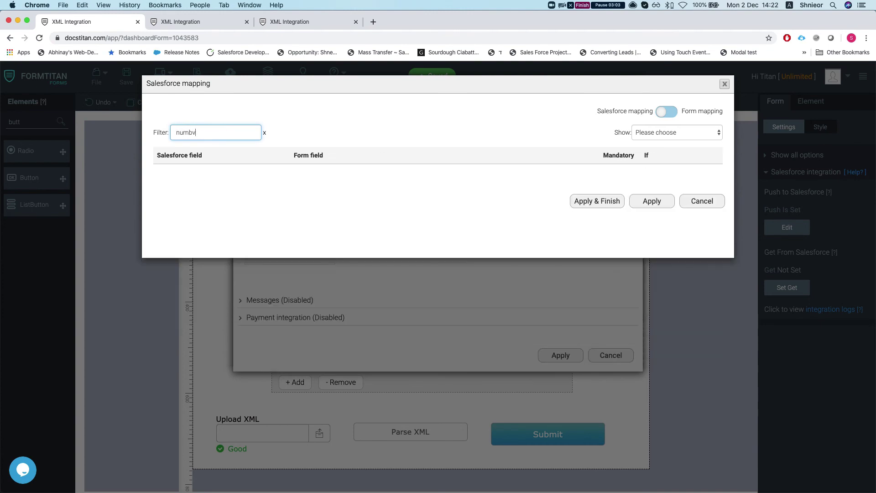
key("BackSpace")
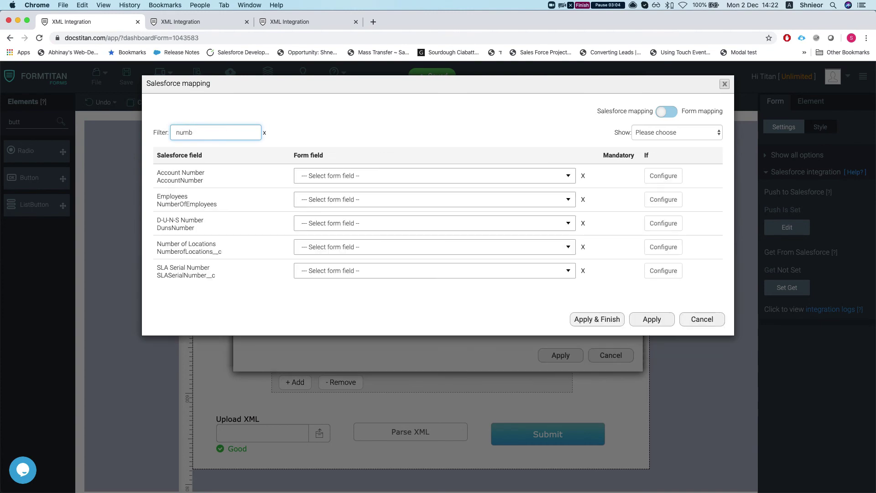
left_click(347, 201)
type("price")
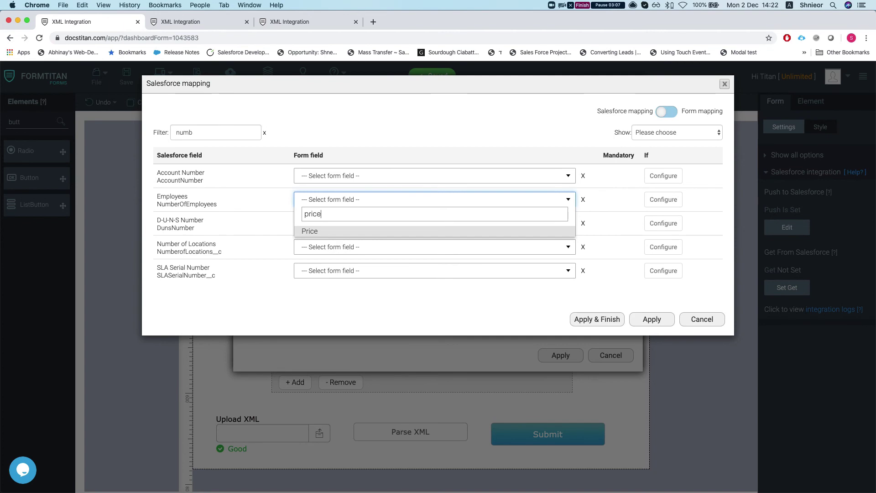
key("Return")
left_click(345, 247)
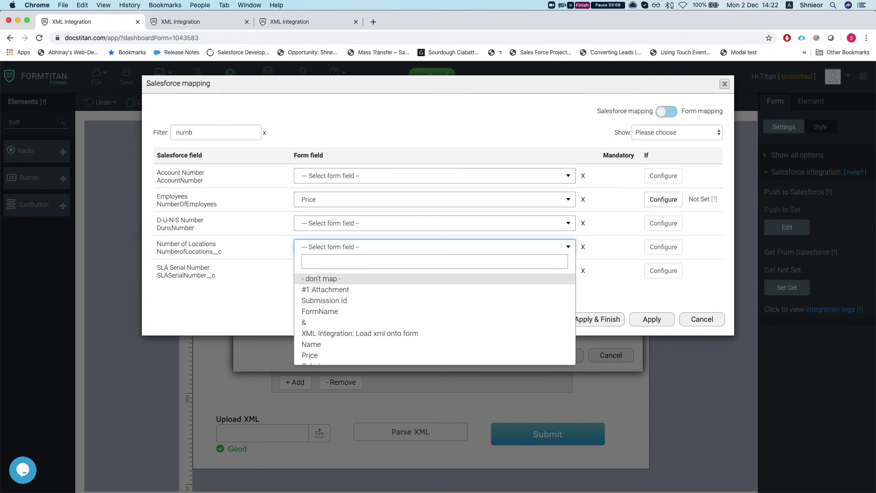
type("cal")
key("Return")
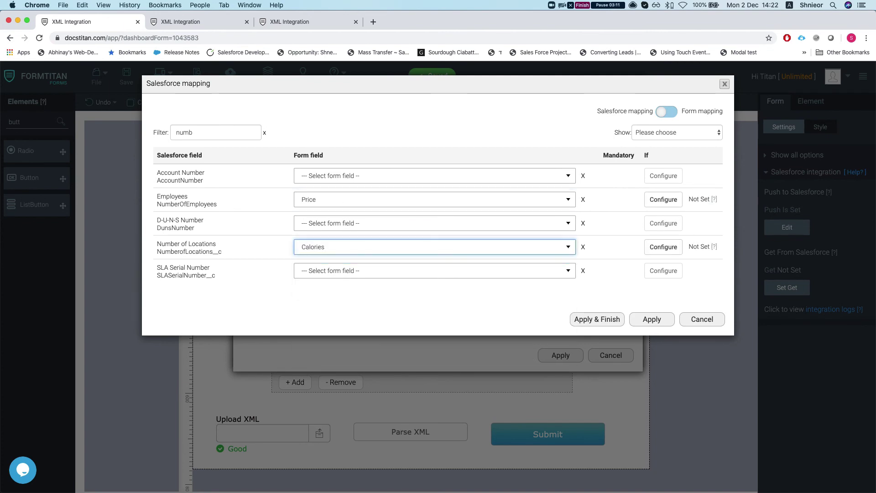
left_click(588, 321)
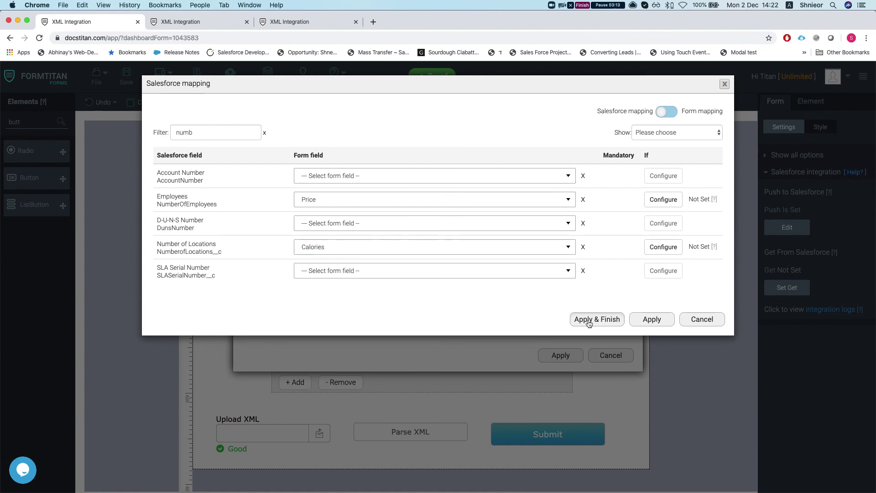
Step: Save the form, then upload and parse the waffle menu XML on the published form
left_click(126, 78)
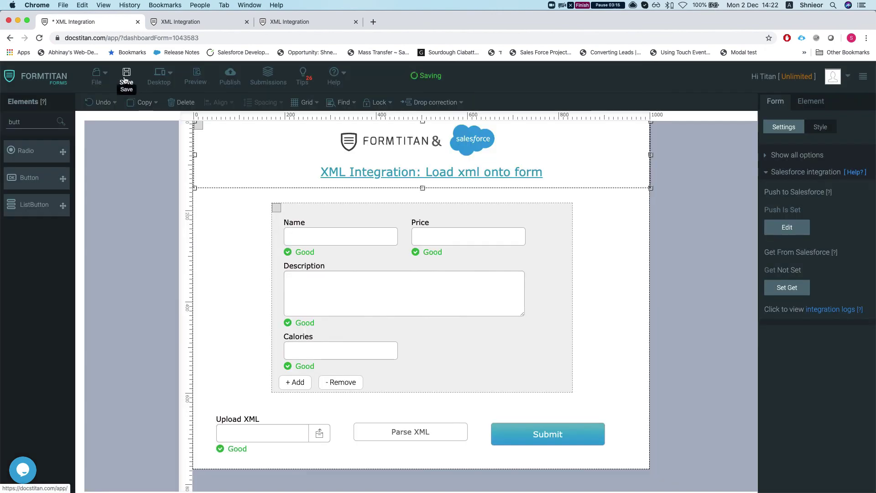
left_click(178, 21)
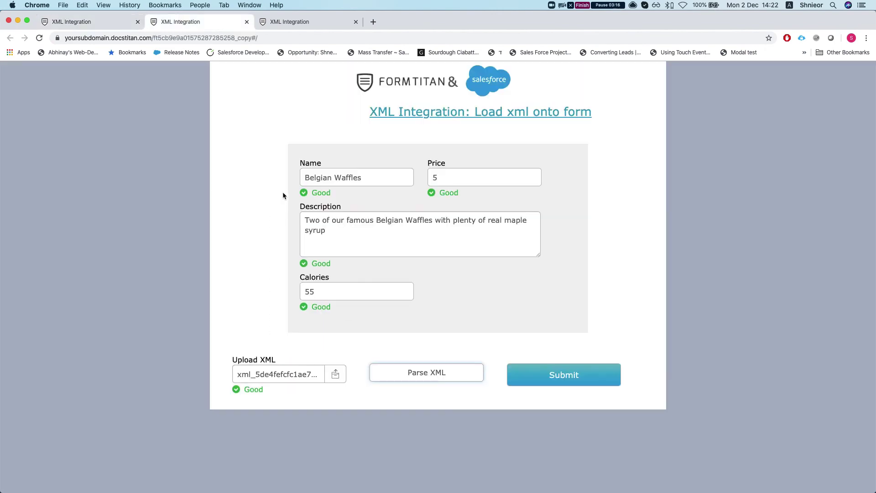
left_click(328, 369)
double_click(362, 80)
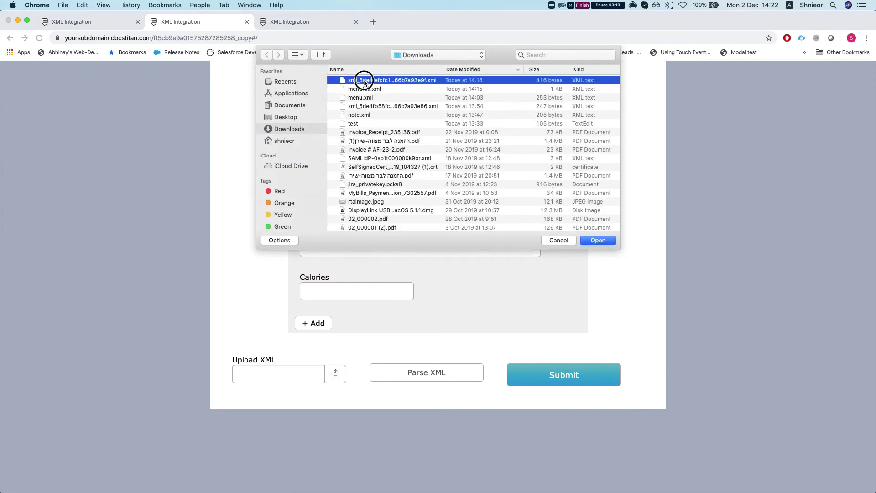
left_click(418, 374)
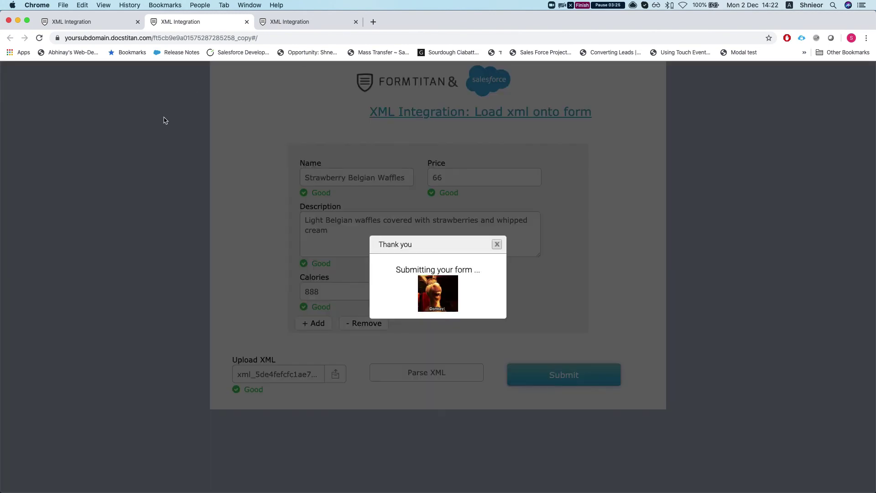
left_click(104, 28)
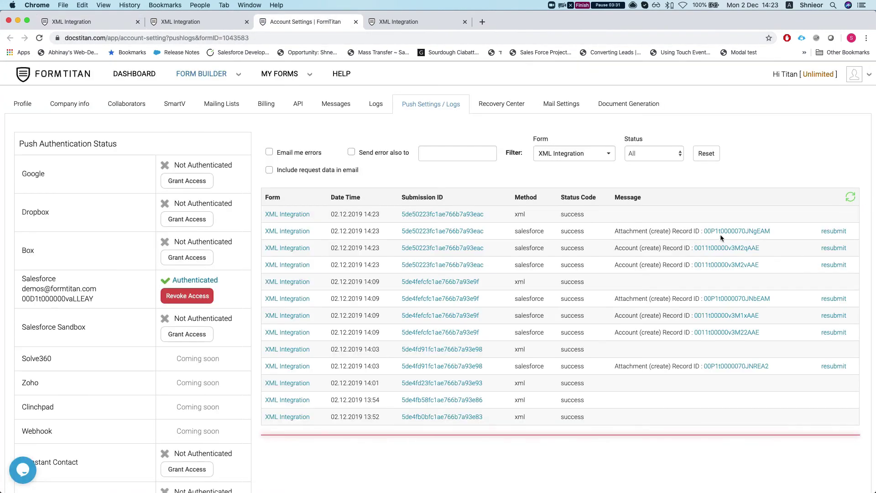
Step: Open both pushed Account records from the push log in new tabs and view the first one
left_click(725, 265, "super")
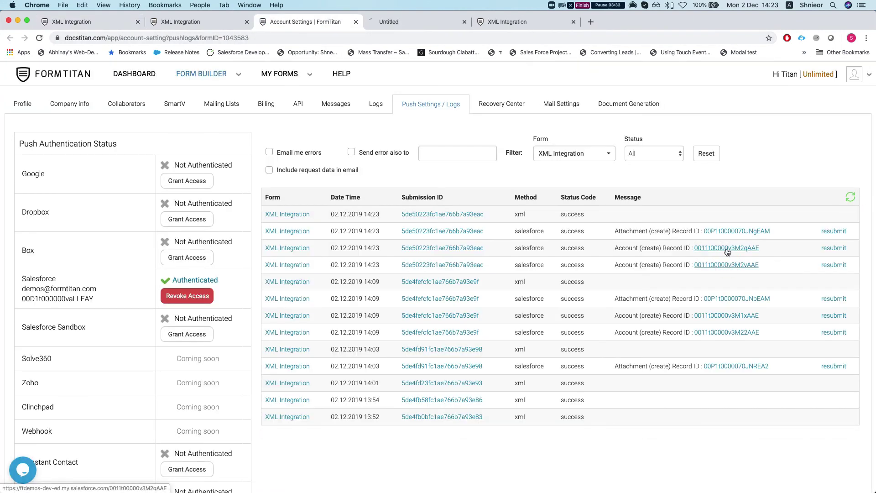
left_click(726, 248, "super")
left_click(411, 22)
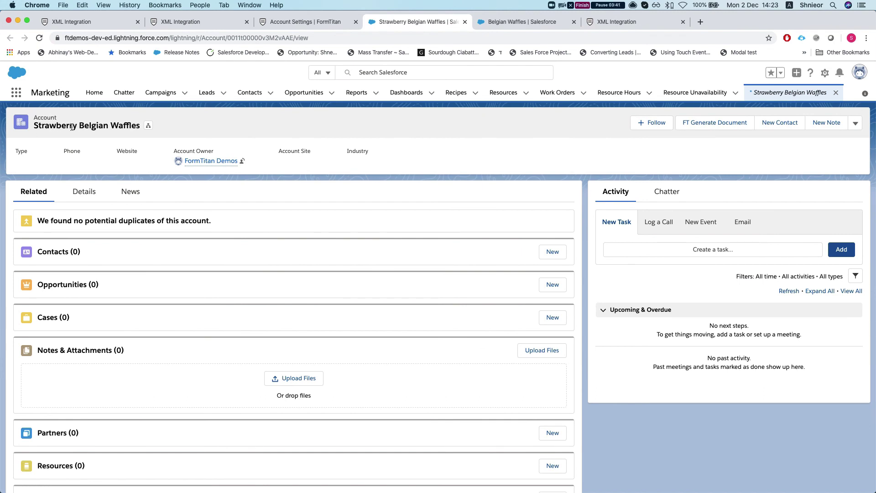
Step: Show Strawberry Belgian Waffles' details, checking Employees 66 and Number of Locations 888
left_click(80, 190)
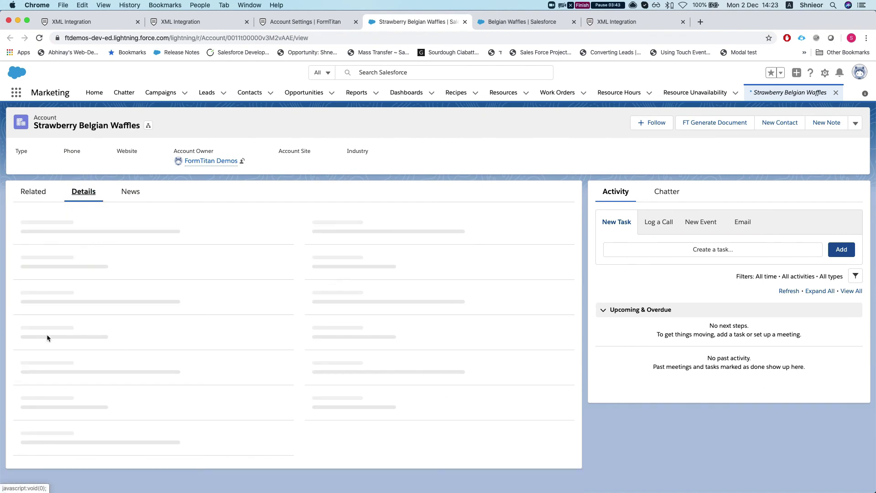
scroll(116, 308, "down", 1)
scroll(87, 287, "down", 5)
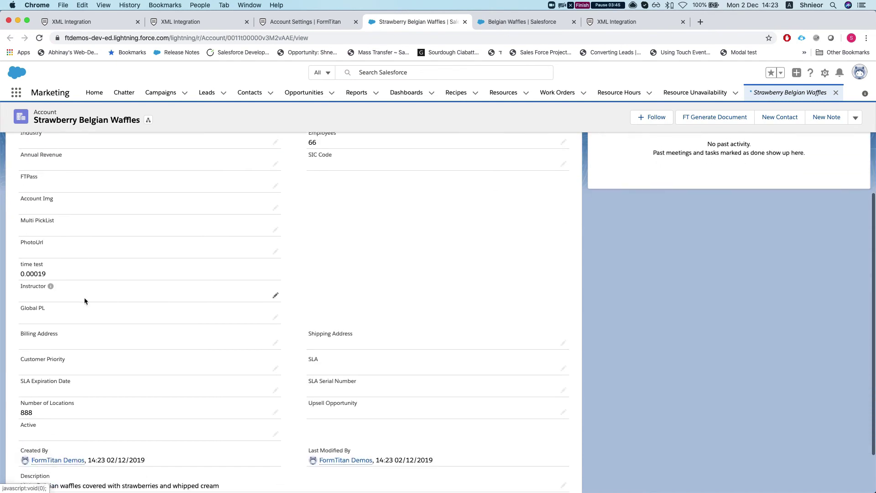
Step: Find 'desc' on the page to check the strawberry-waffle description field
key("super+f")
type("desc")
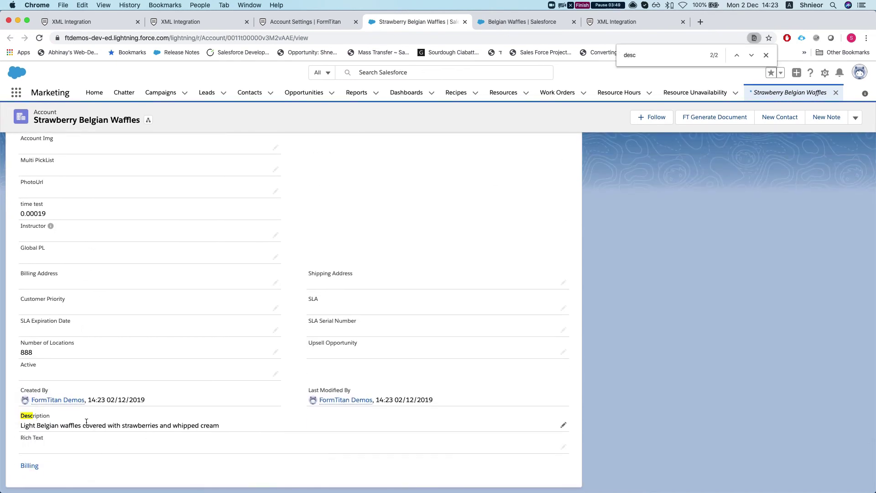
scroll(62, 392, "up", 2)
scroll(21, 303, "up", 4)
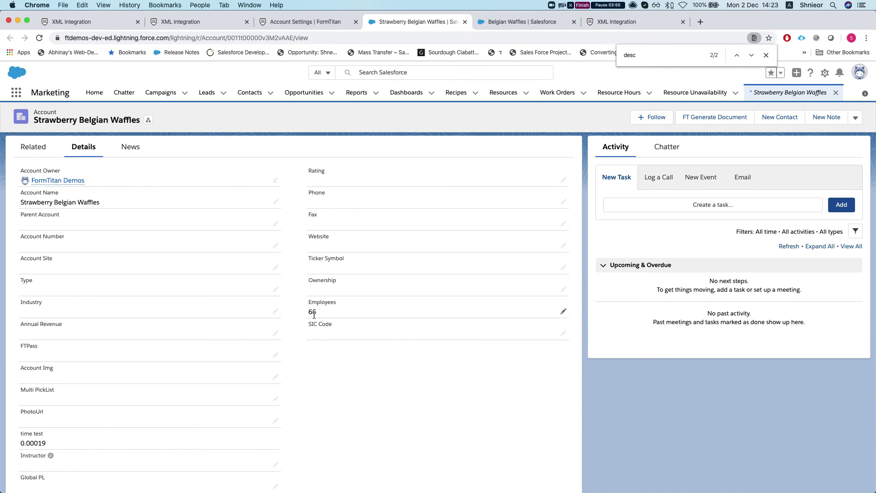
scroll(365, 296, "down", 5)
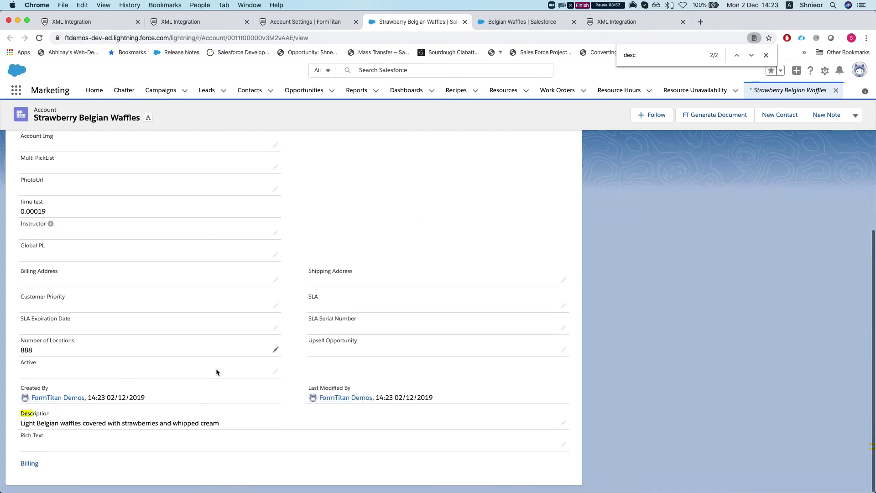
scroll(119, 383, "up", 4)
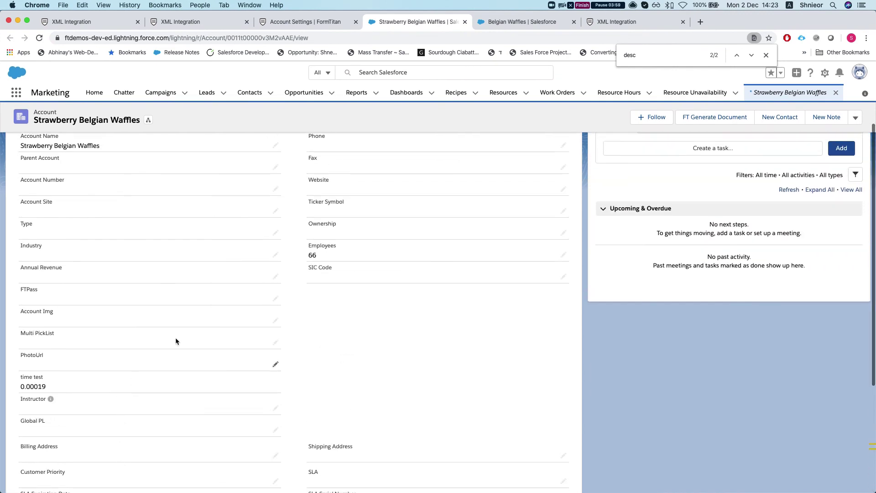
scroll(219, 279, "up", 3)
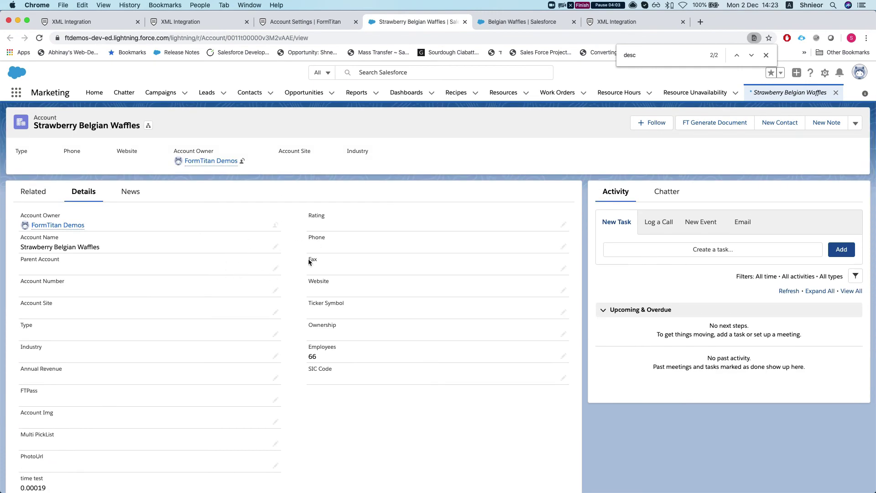
Step: Check the Belgian Waffles account details: Employees 5, Number of Locations 55, maple-syrup description
left_click(508, 22)
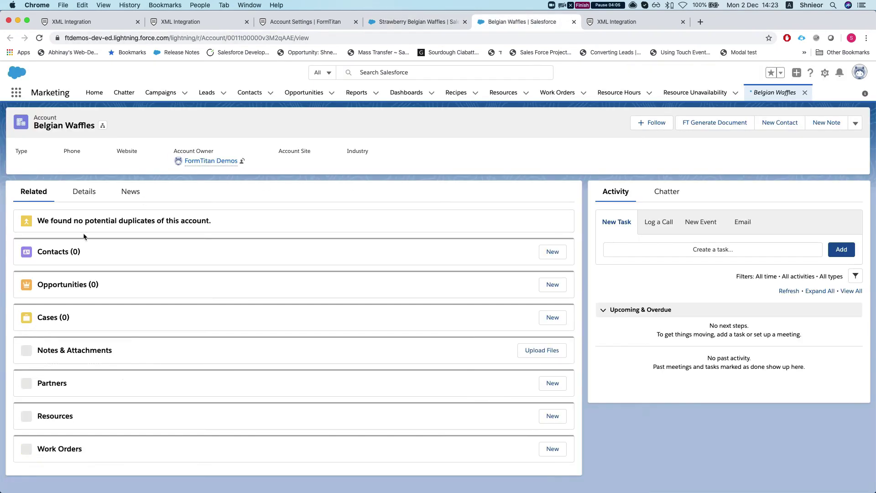
left_click(84, 194)
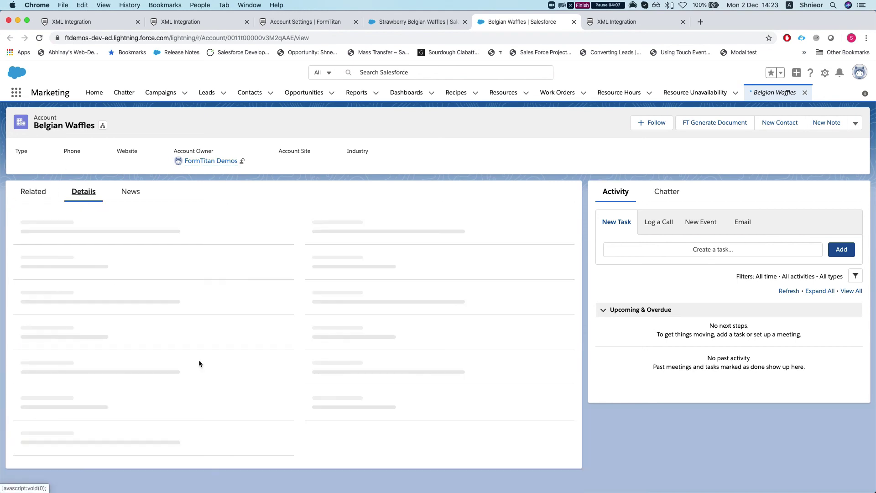
scroll(119, 368, "down", 10)
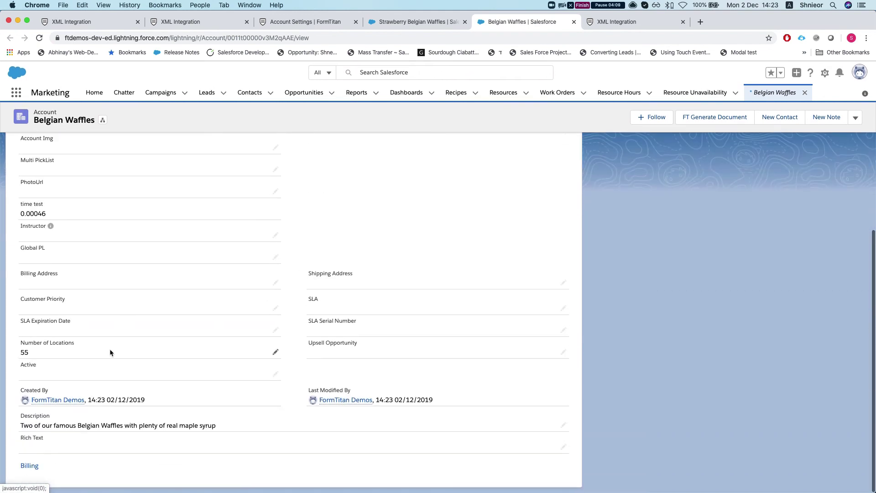
scroll(178, 335, "up", 10)
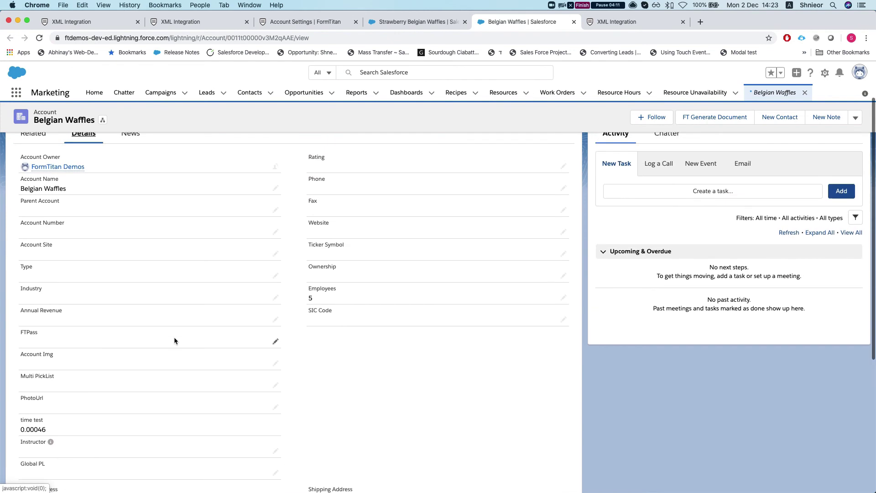